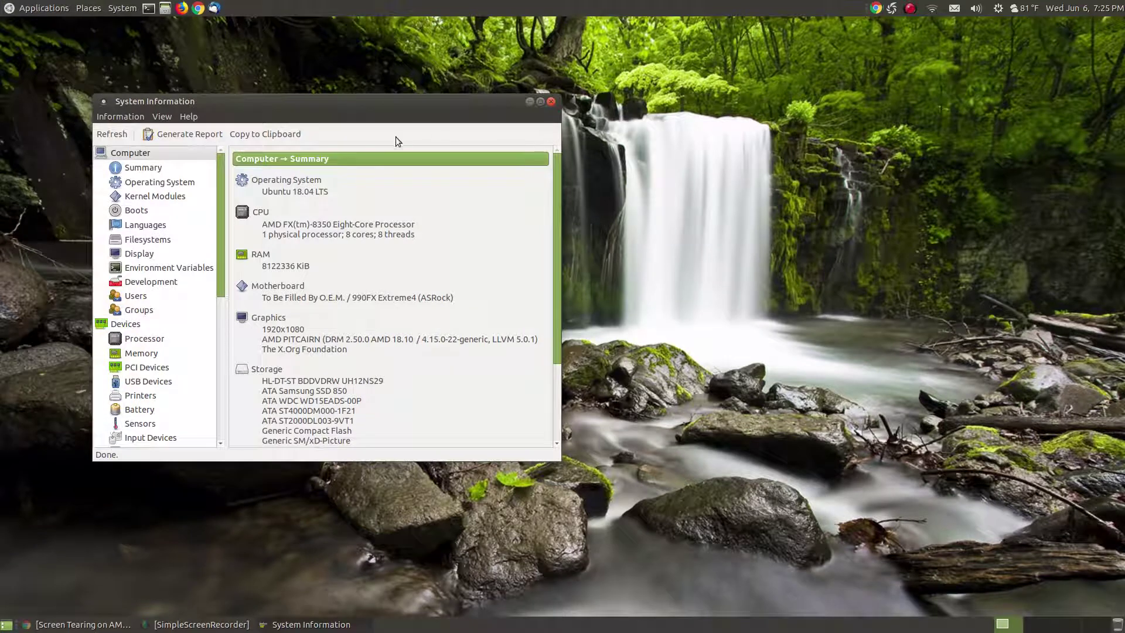
Drag the System Information window toward the screen centre and stretch its right edge wider
{"action": "left_click_drag", "start_coordinate": [354, 113], "coordinate": [561, 125]}
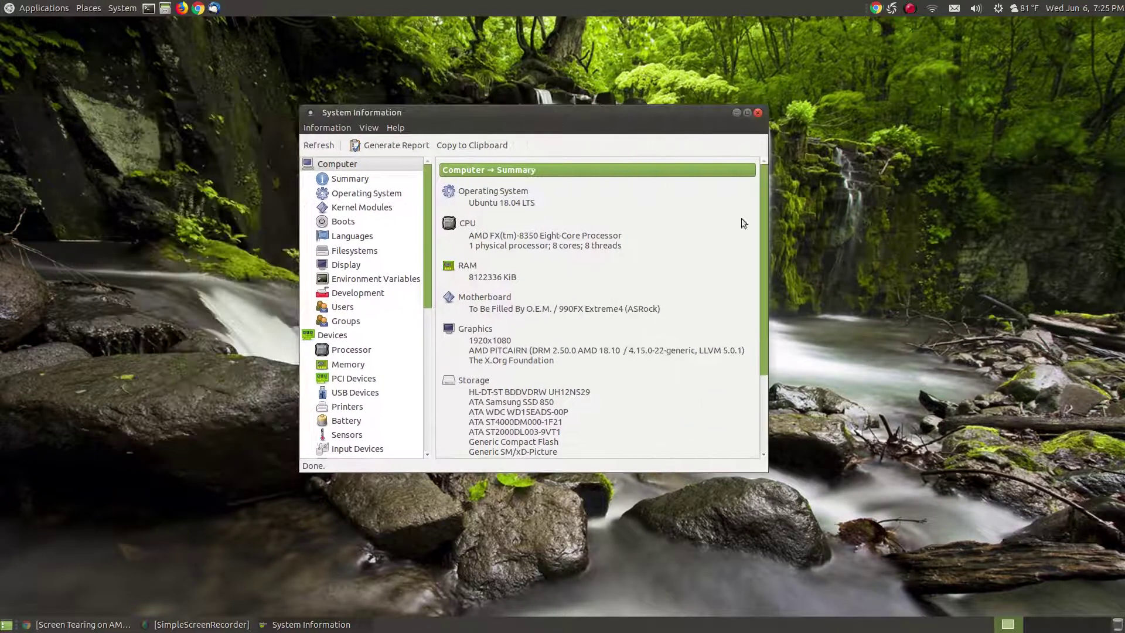
{"action": "left_click", "coordinate": [769, 265]}
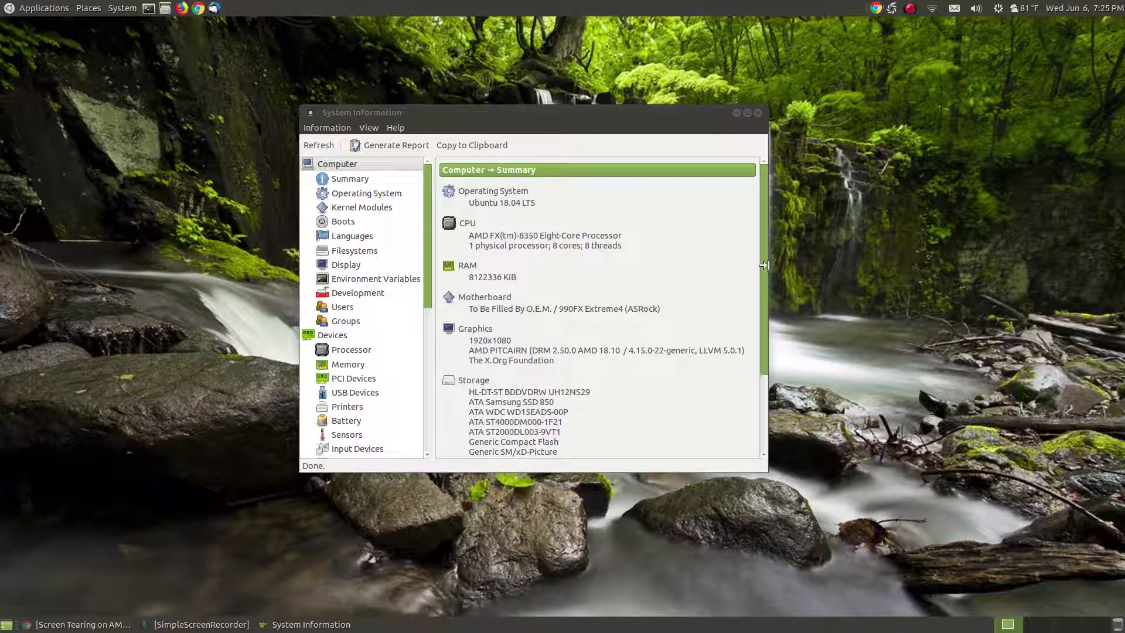
{"action": "left_click_drag", "start_coordinate": [766, 263], "coordinate": [961, 270]}
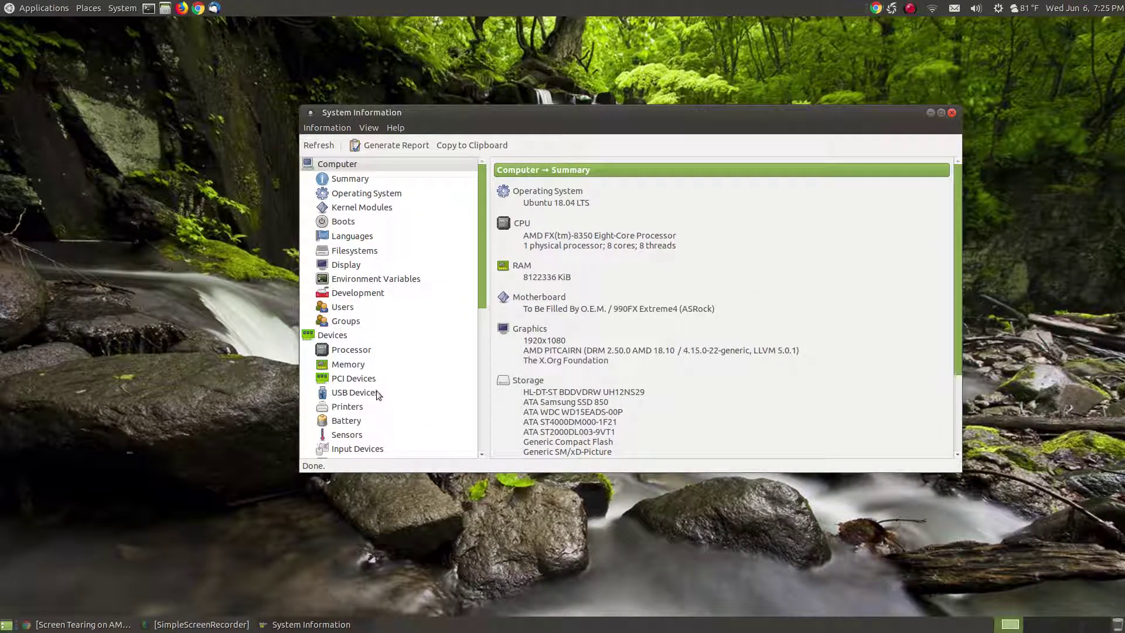
Under PCI Devices, select the VGA compatible controller entry for the AMD Pitcairn PRO card
{"action": "left_click", "coordinate": [353, 379]}
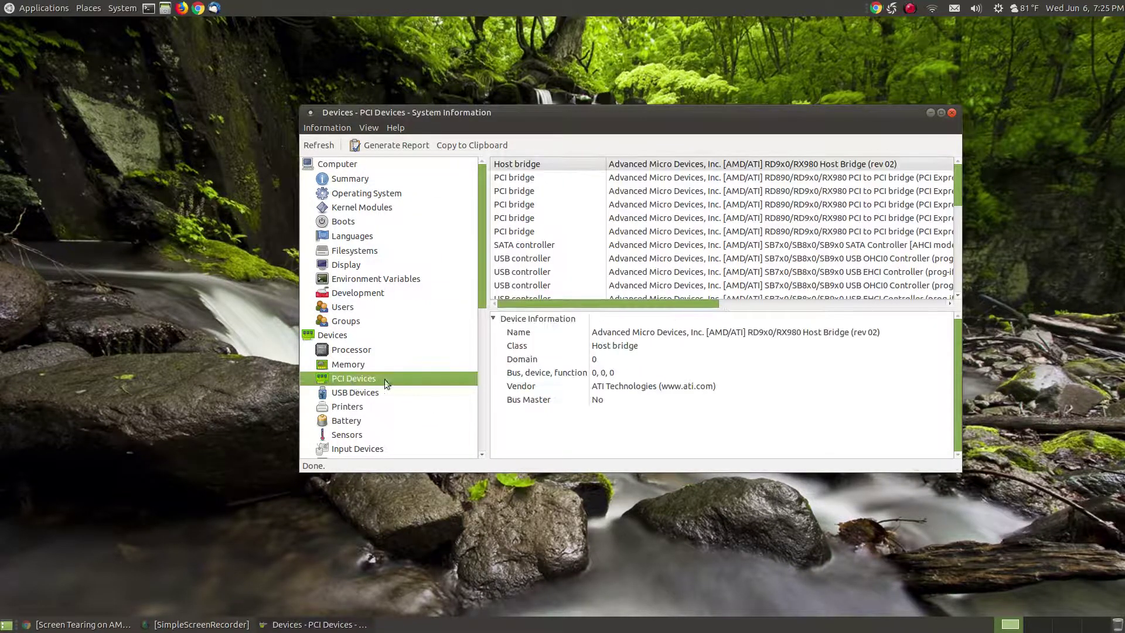
{"action": "left_click_drag", "start_coordinate": [959, 191], "coordinate": [958, 267]}
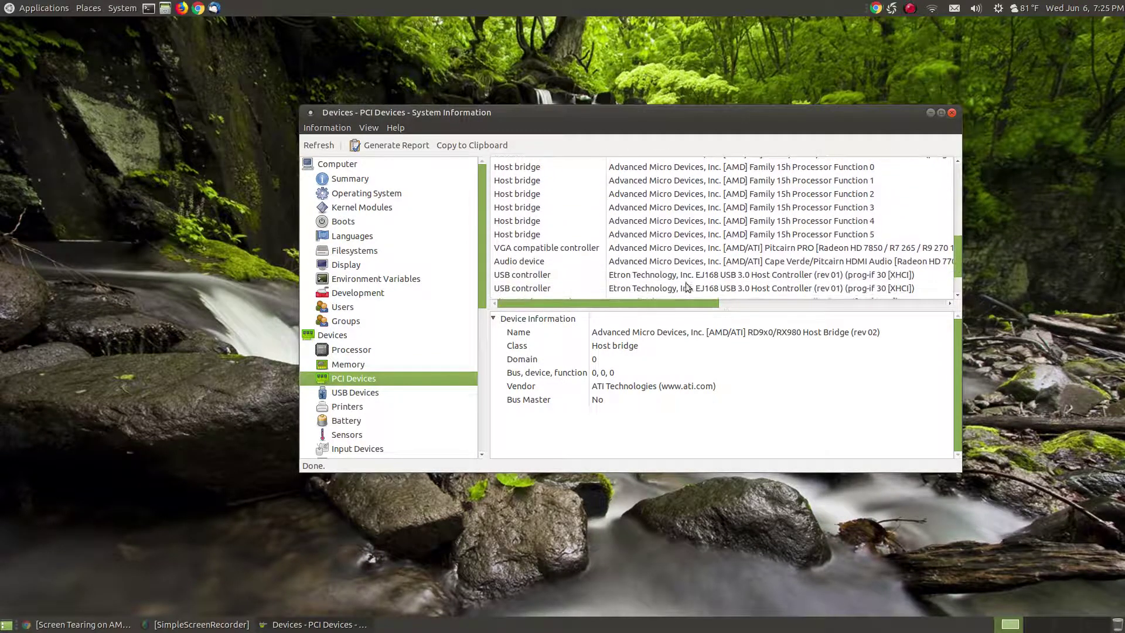
{"action": "left_click", "coordinate": [529, 250]}
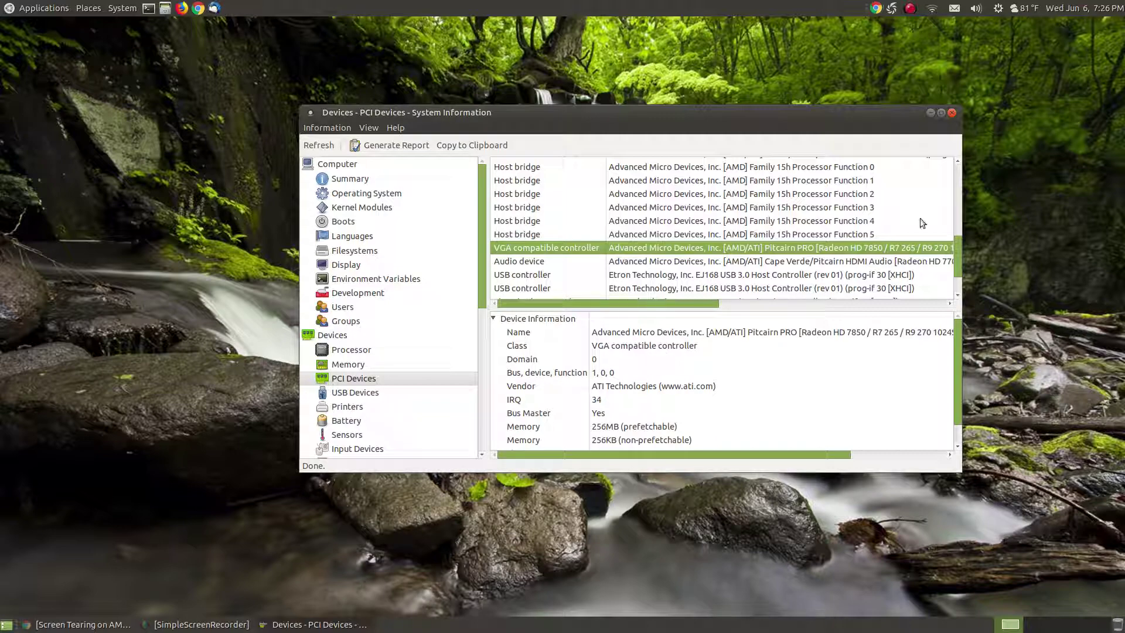
Close System Information and skim the AMD screen tearing tutorial in Chrome, returning to the top
{"action": "left_click", "coordinate": [952, 113]}
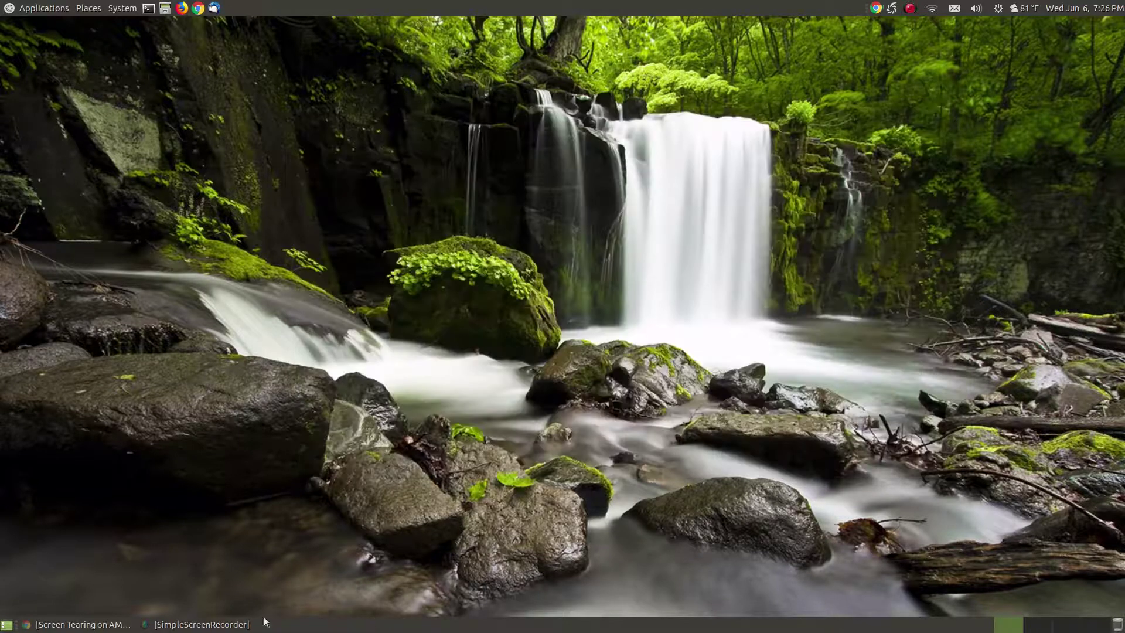
{"action": "left_click", "coordinate": [62, 625]}
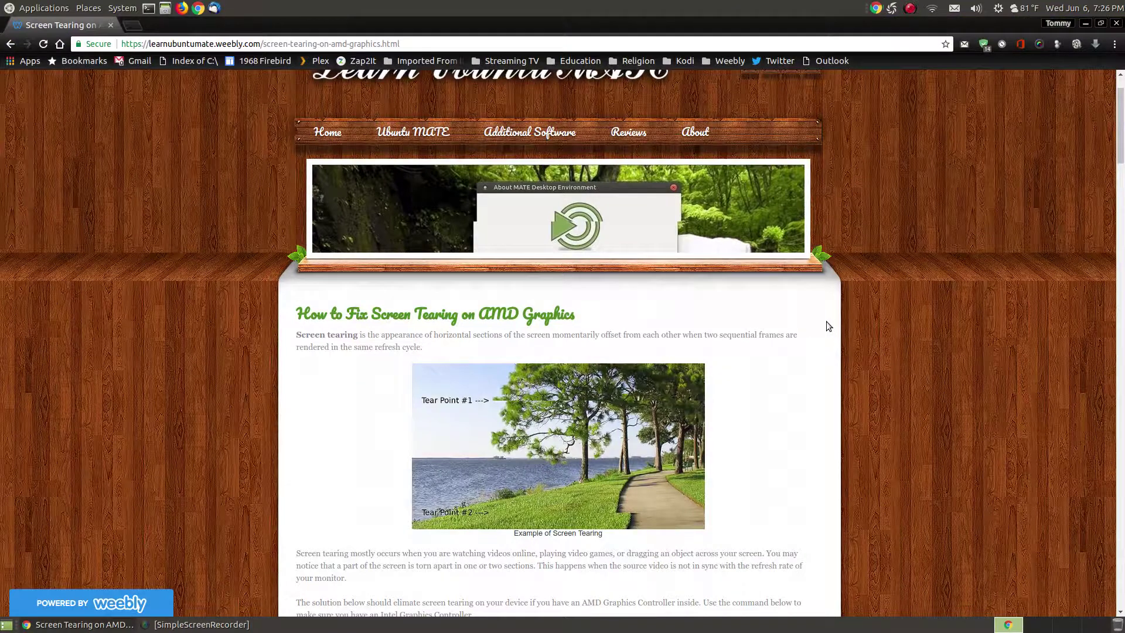
{"action": "scroll", "coordinate": [965, 341], "scroll_direction": "down", "scroll_amount": 2}
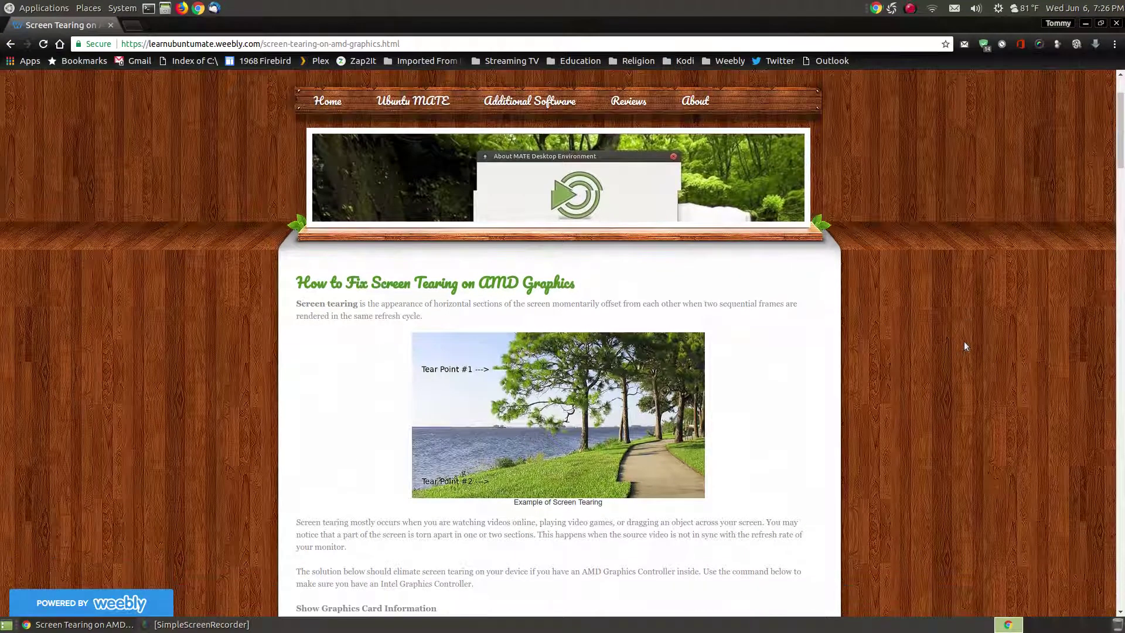
{"action": "scroll", "coordinate": [965, 346], "scroll_direction": "down", "scroll_amount": 1}
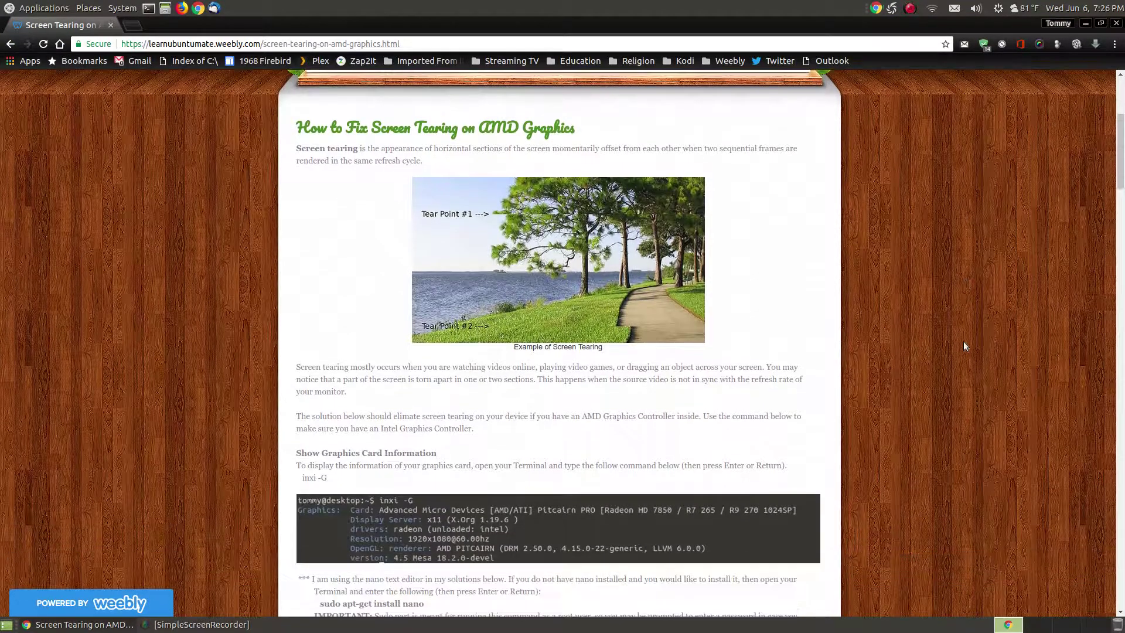
{"action": "scroll", "coordinate": [966, 346], "scroll_direction": "down", "scroll_amount": 2}
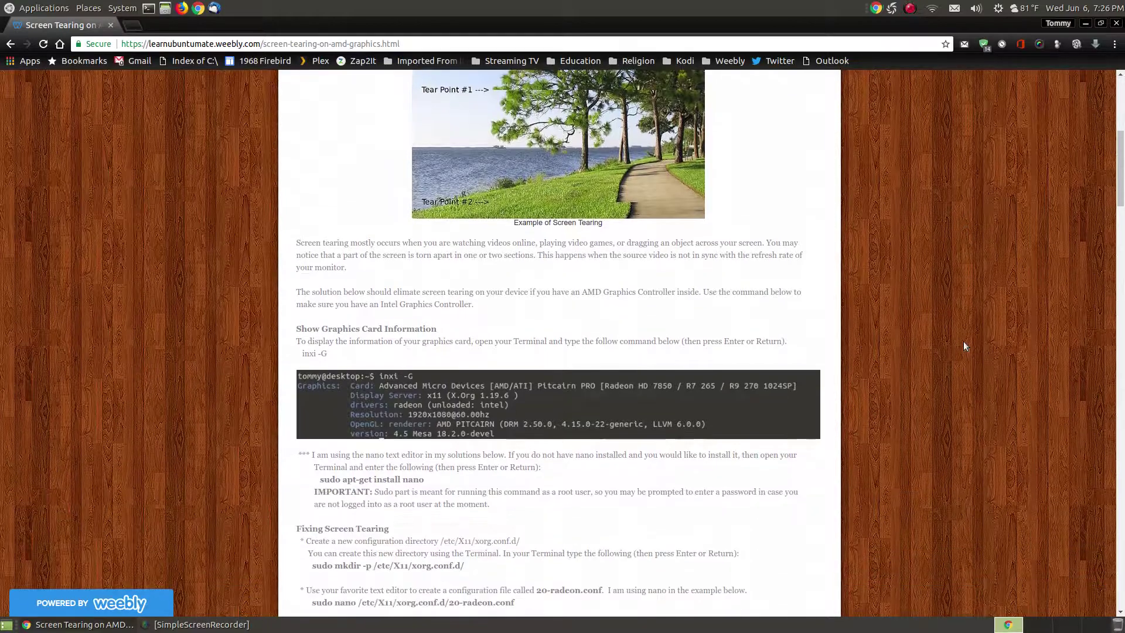
{"action": "scroll", "coordinate": [964, 346], "scroll_direction": "down", "scroll_amount": 1}
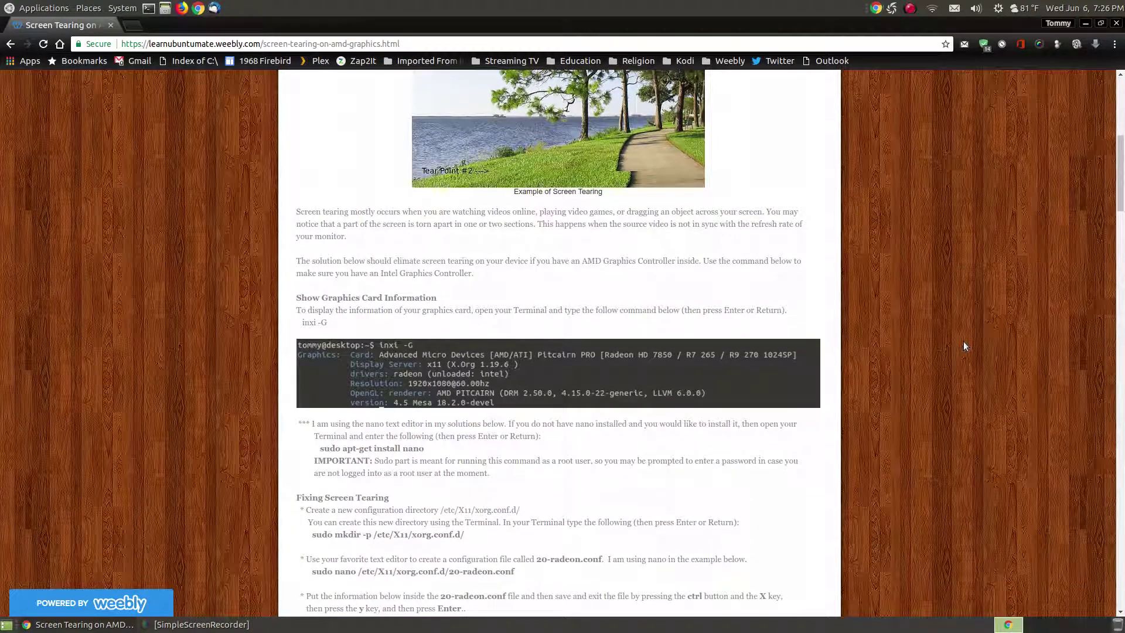
{"action": "scroll", "coordinate": [964, 346], "scroll_direction": "down", "scroll_amount": 3}
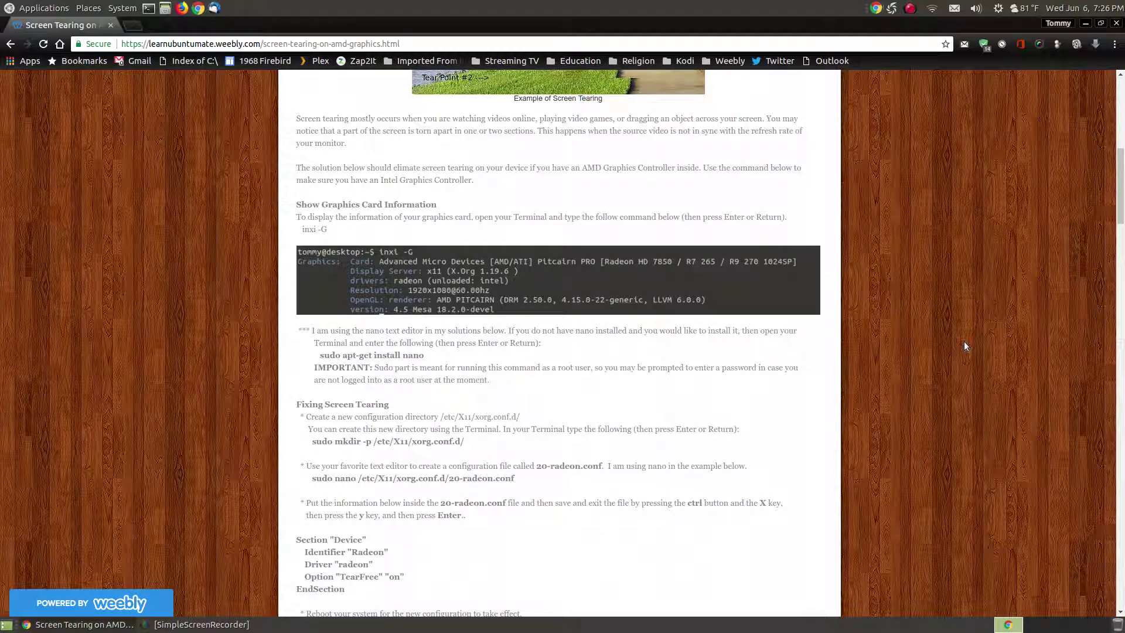
{"action": "scroll", "coordinate": [964, 346], "scroll_direction": "up", "scroll_amount": 7}
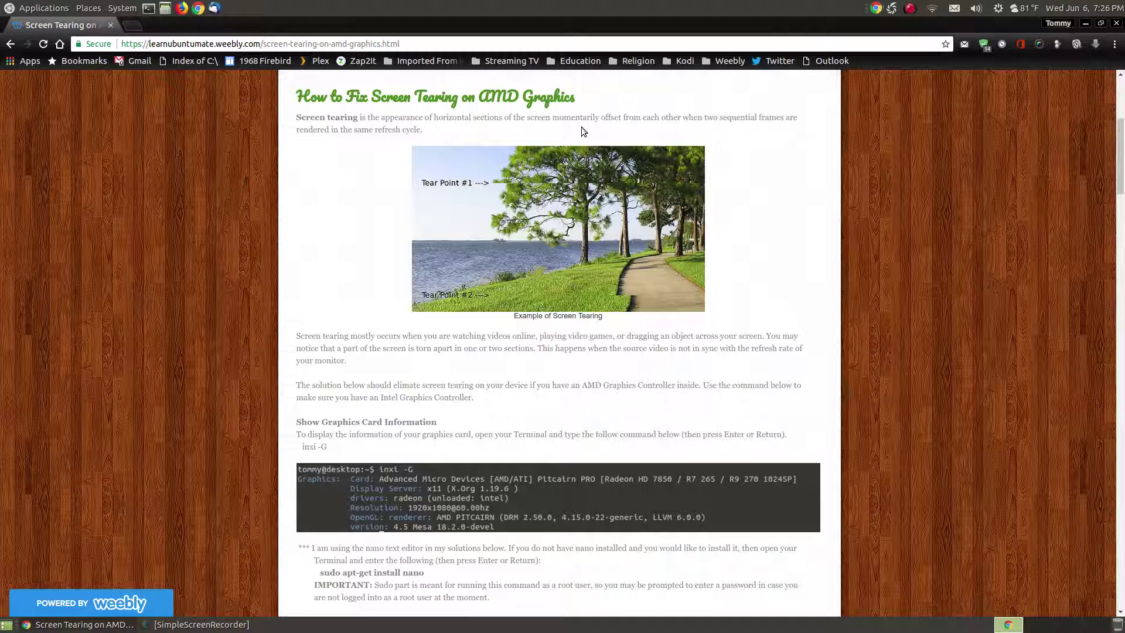
{"action": "scroll", "coordinate": [968, 347], "scroll_direction": "up", "scroll_amount": 4}
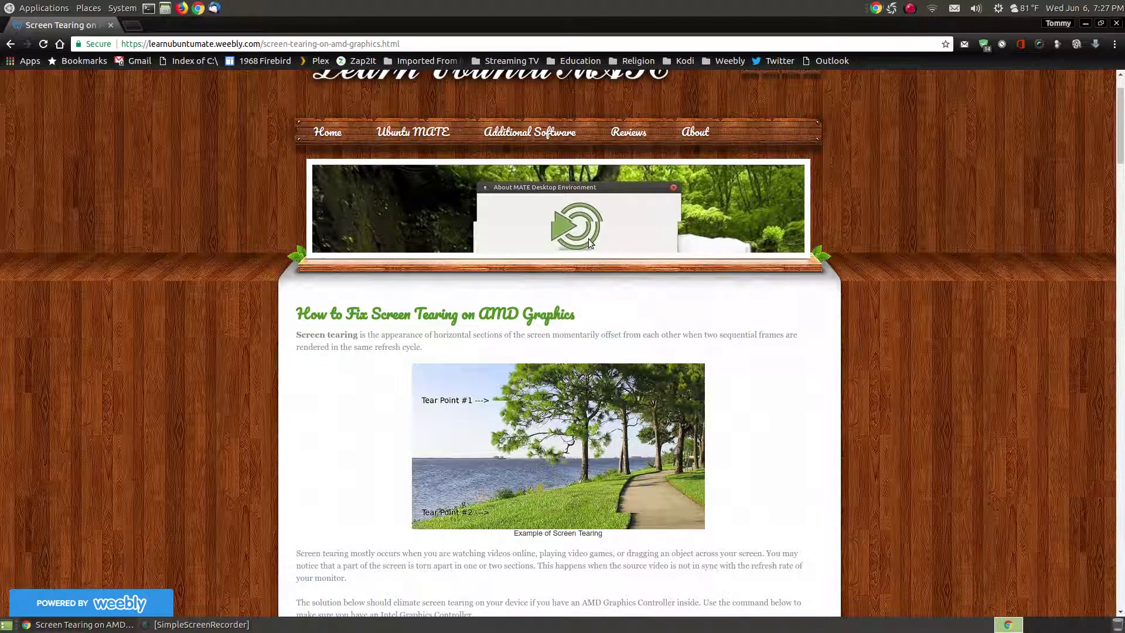
Scroll the tutorial down to the inxi -G check and the 20-radeon.conf Device section
{"action": "scroll", "coordinate": [588, 238], "scroll_direction": "down", "scroll_amount": 3}
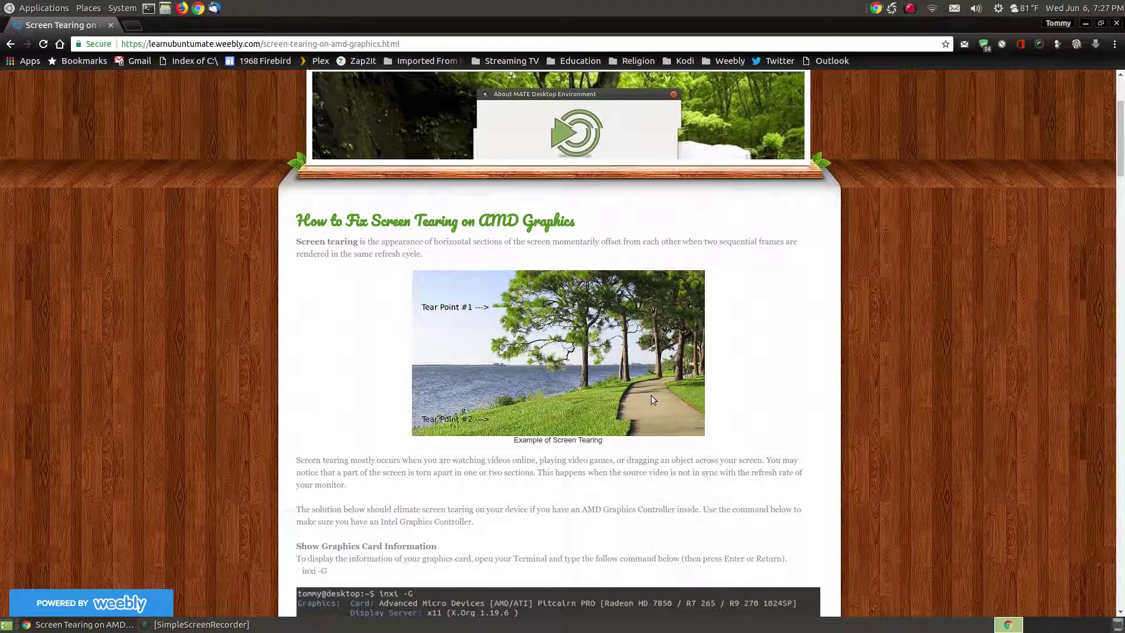
{"action": "scroll", "coordinate": [649, 397], "scroll_direction": "down", "scroll_amount": 2}
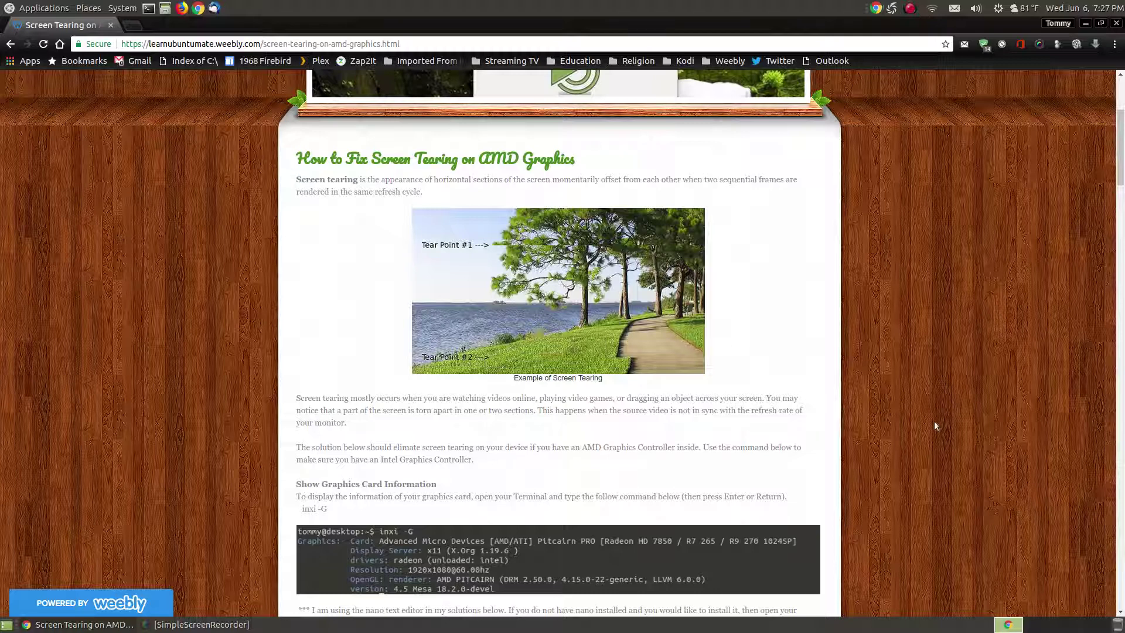
{"action": "scroll", "coordinate": [933, 420], "scroll_direction": "down", "scroll_amount": 5}
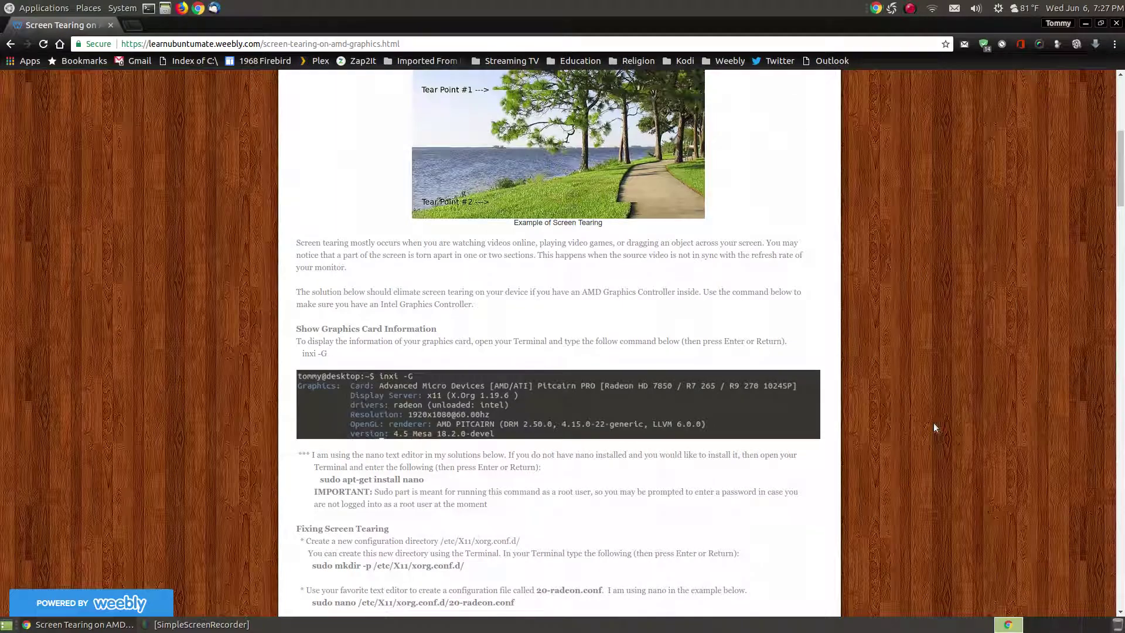
{"action": "scroll", "coordinate": [933, 428], "scroll_direction": "down", "scroll_amount": 3}
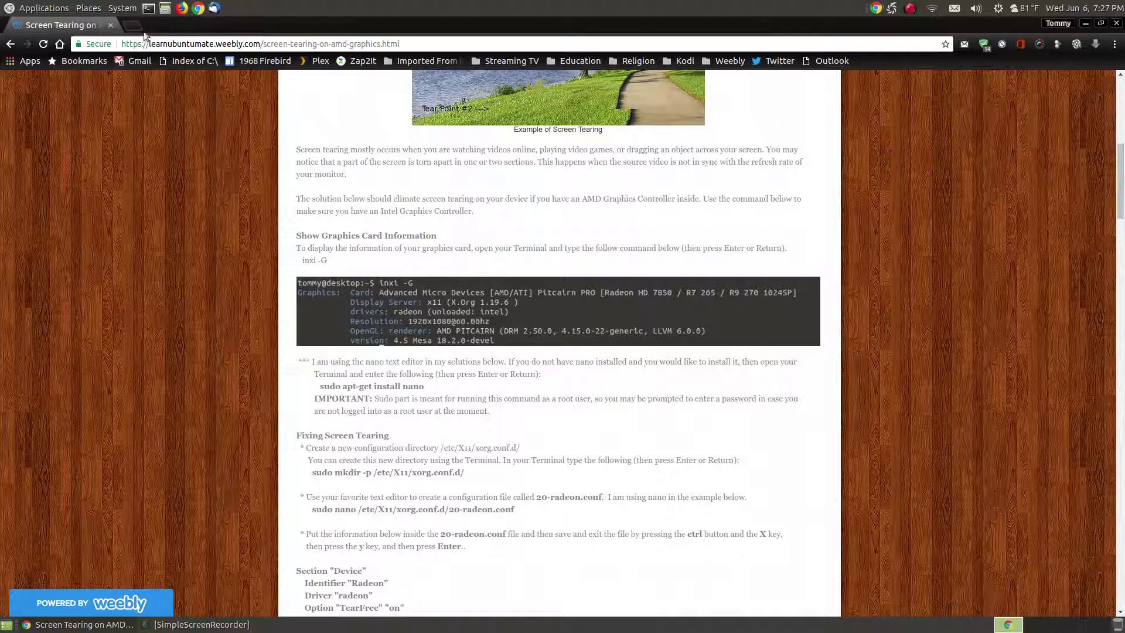
Launch MATE Terminal from System Tools, centre it, and select 'inxi -G' on the tutorial page
{"action": "left_click", "coordinate": [7, 11]}
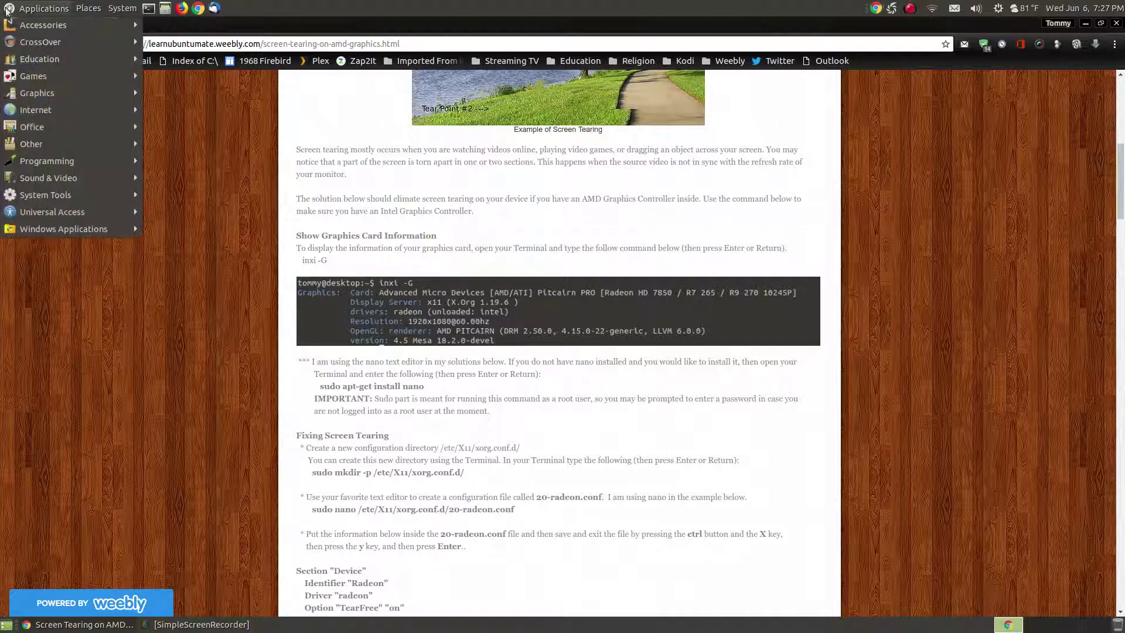
{"action": "mouse_move", "coordinate": [57, 193]}
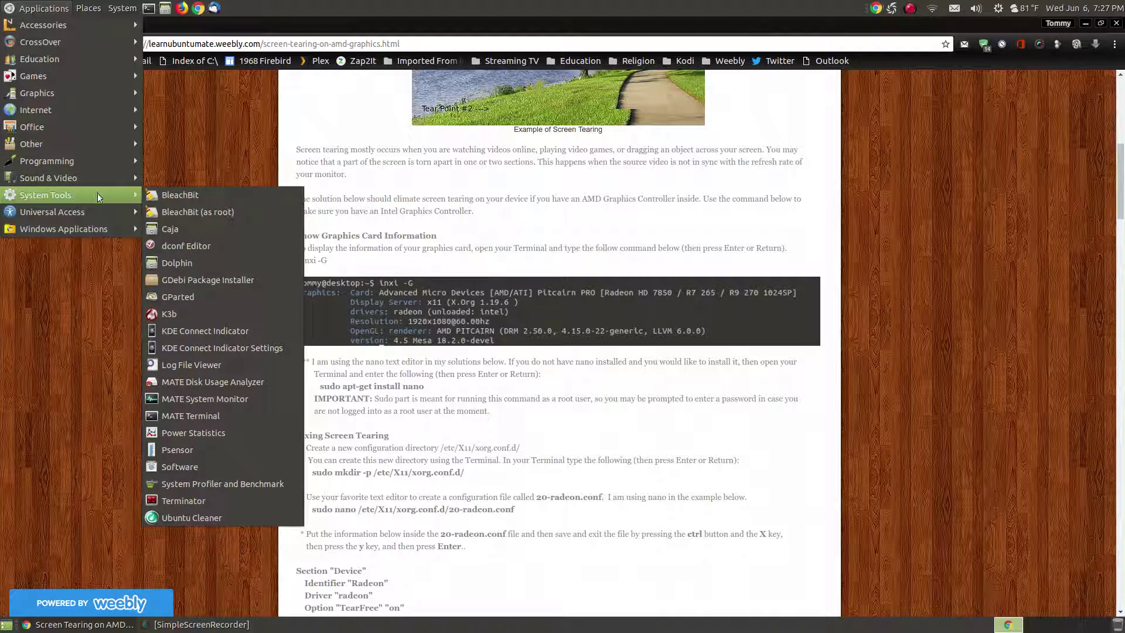
{"action": "left_click", "coordinate": [216, 415]}
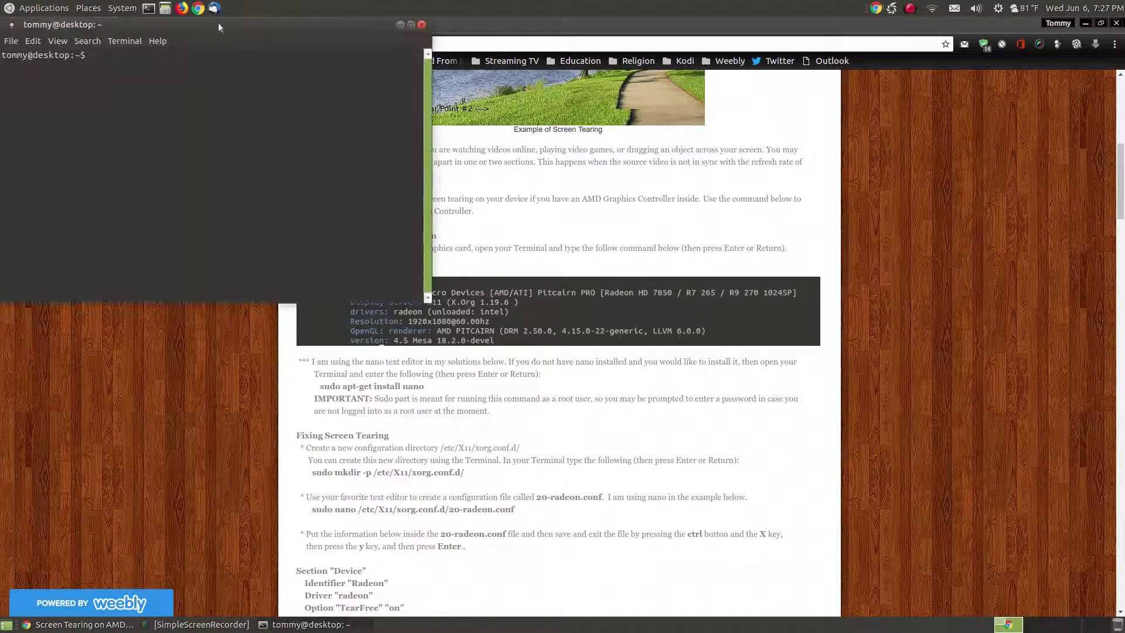
{"action": "left_click_drag", "start_coordinate": [218, 26], "coordinate": [566, 258]}
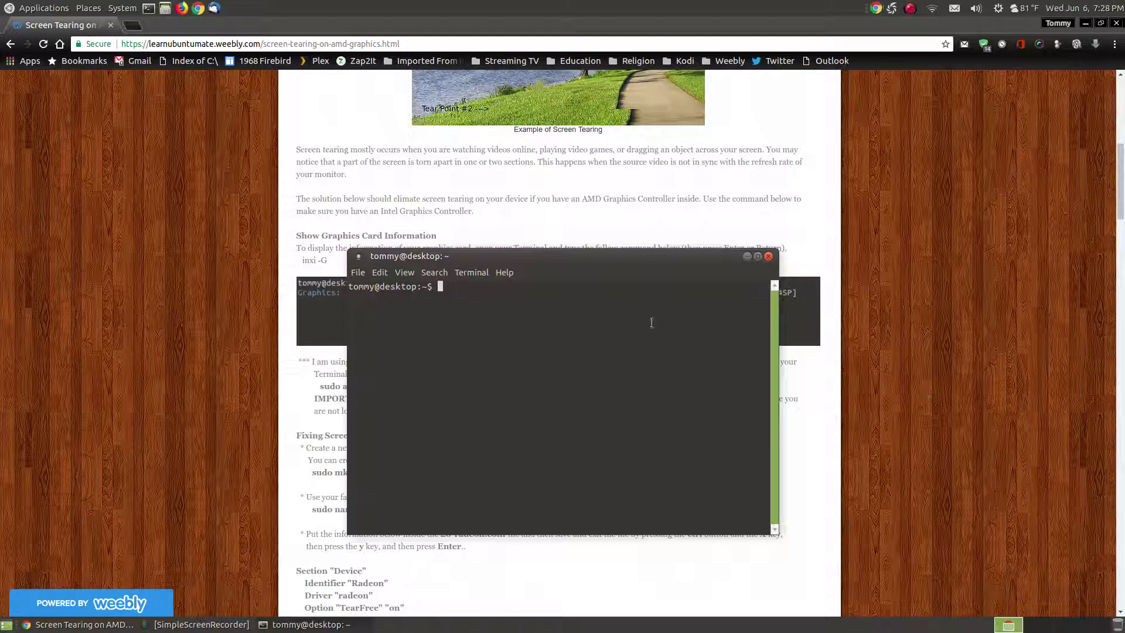
{"action": "left_click_drag", "start_coordinate": [561, 257], "coordinate": [575, 305]}
{"action": "left_click_drag", "start_coordinate": [328, 260], "coordinate": [303, 258]}
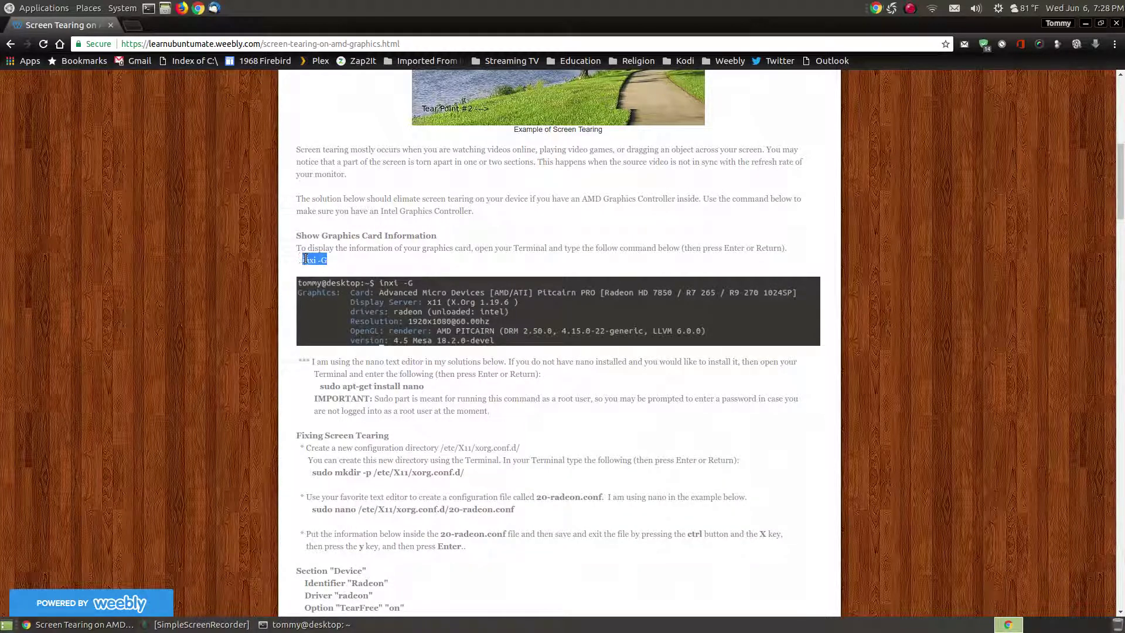
Copy 'inxi -G' from the tutorial, run it in the terminal, then widen and reposition the window
{"action": "right_click", "coordinate": [314, 259]}
{"action": "left_click", "coordinate": [349, 267]}
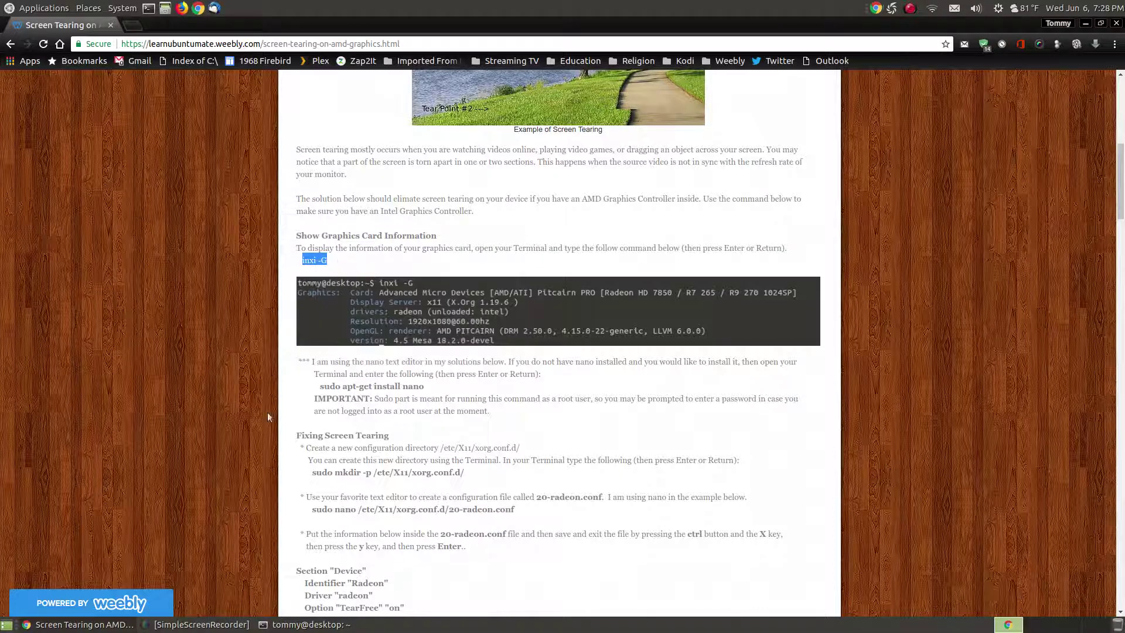
{"action": "left_click", "coordinate": [313, 624]}
{"action": "right_click", "coordinate": [484, 344]}
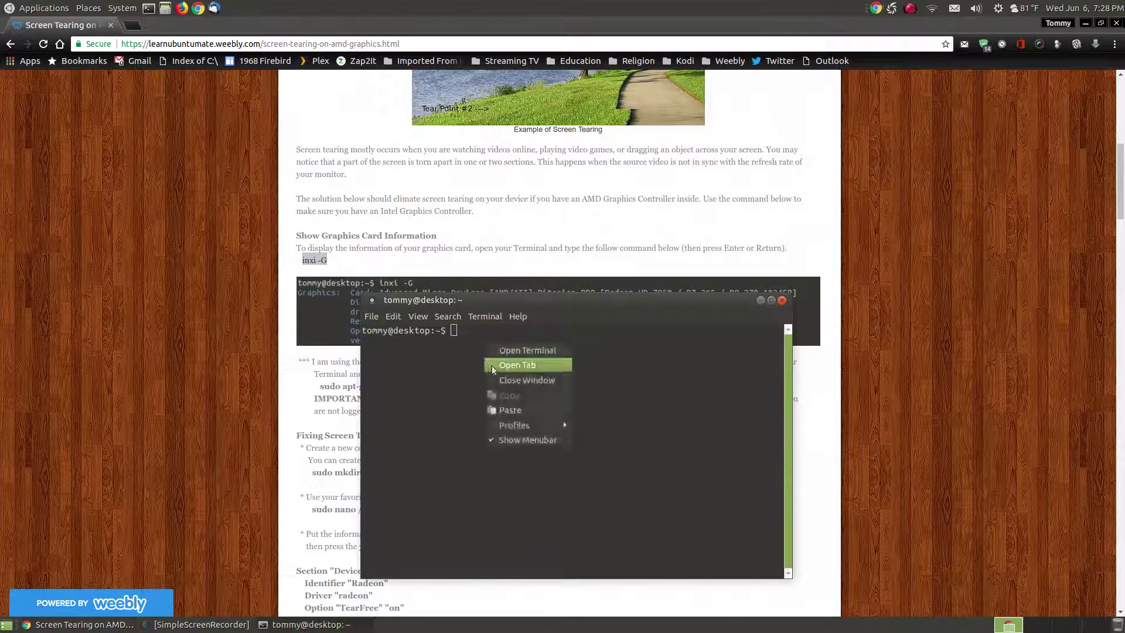
{"action": "left_click", "coordinate": [509, 410]}
{"action": "key", "text": "Return"}
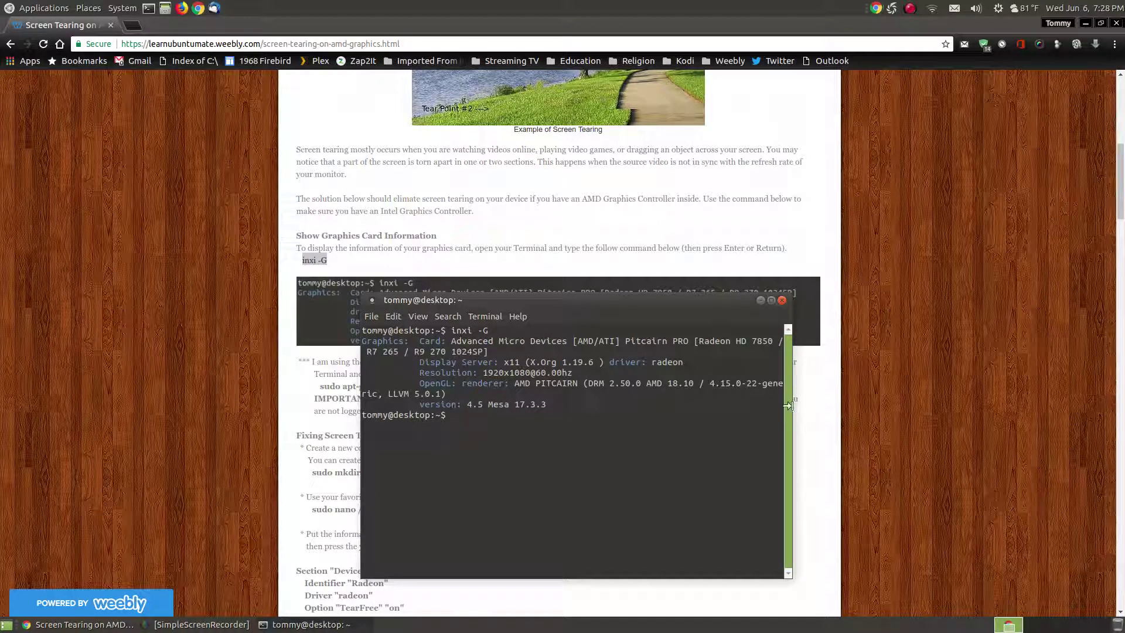
{"action": "left_click_drag", "start_coordinate": [788, 406], "coordinate": [936, 407]}
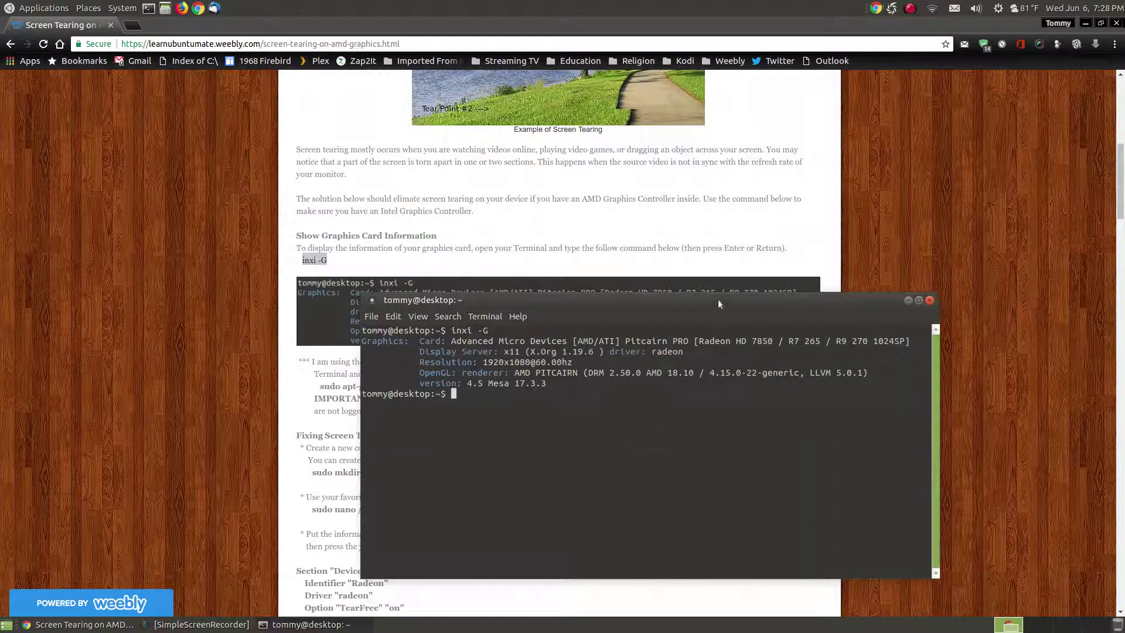
{"action": "left_click_drag", "start_coordinate": [696, 306], "coordinate": [629, 359]}
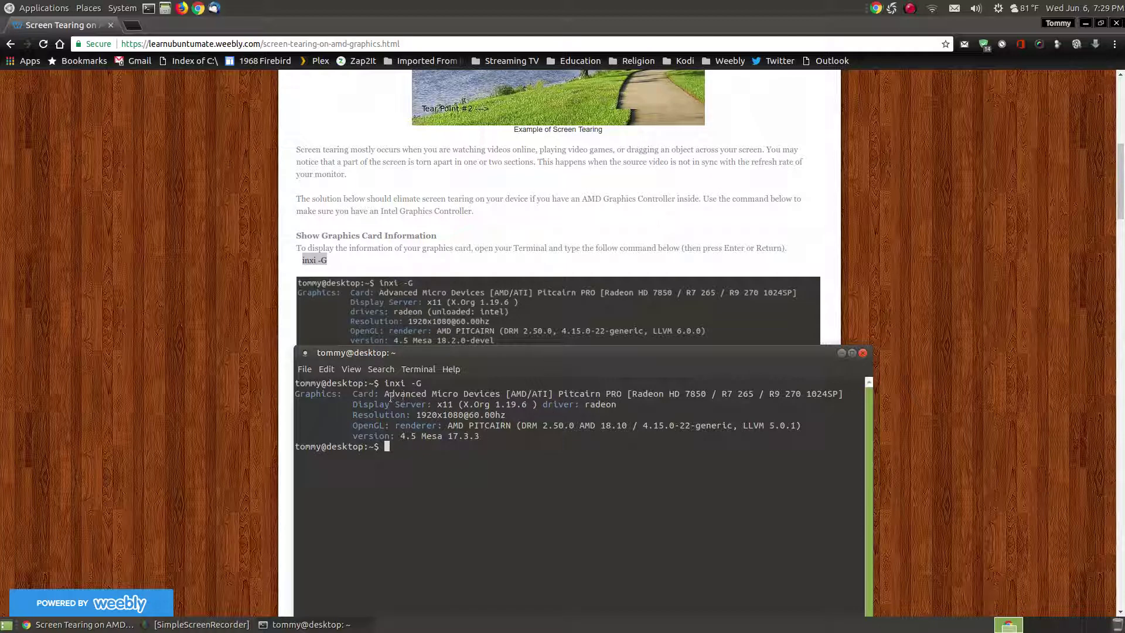
Highlight 'Advanced Micro Devices' in the output, raise the terminal, and scroll the tutorial to Fixing Screen Tearing
{"action": "left_click_drag", "start_coordinate": [384, 393], "coordinate": [501, 394]}
{"action": "left_click_drag", "start_coordinate": [533, 358], "coordinate": [542, 254]}
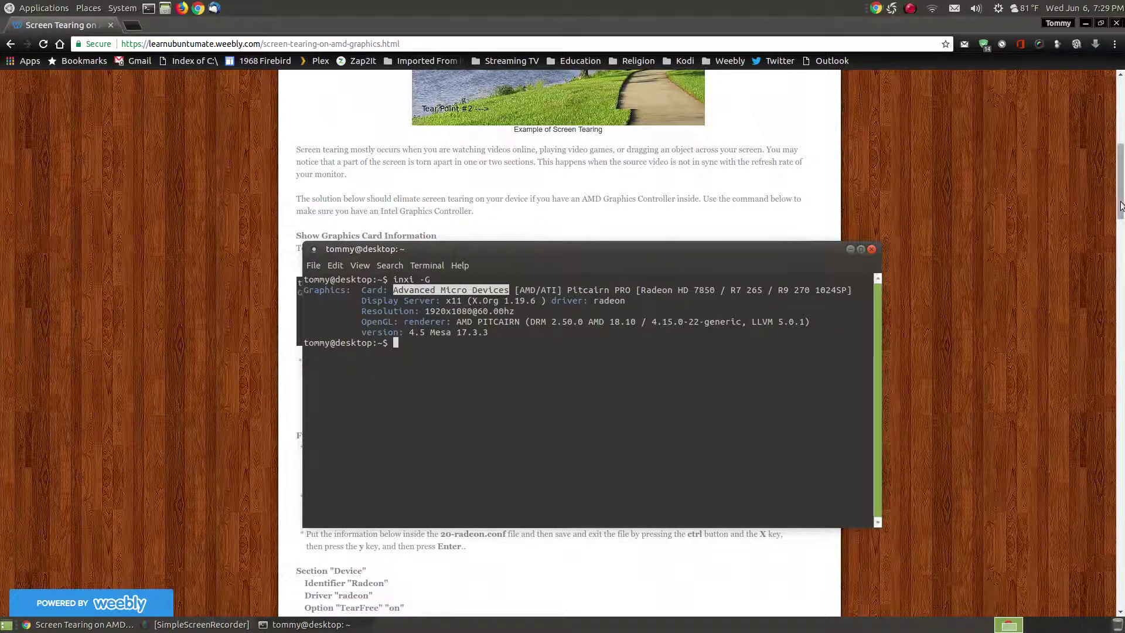
{"action": "left_click_drag", "start_coordinate": [1120, 199], "coordinate": [1123, 239]}
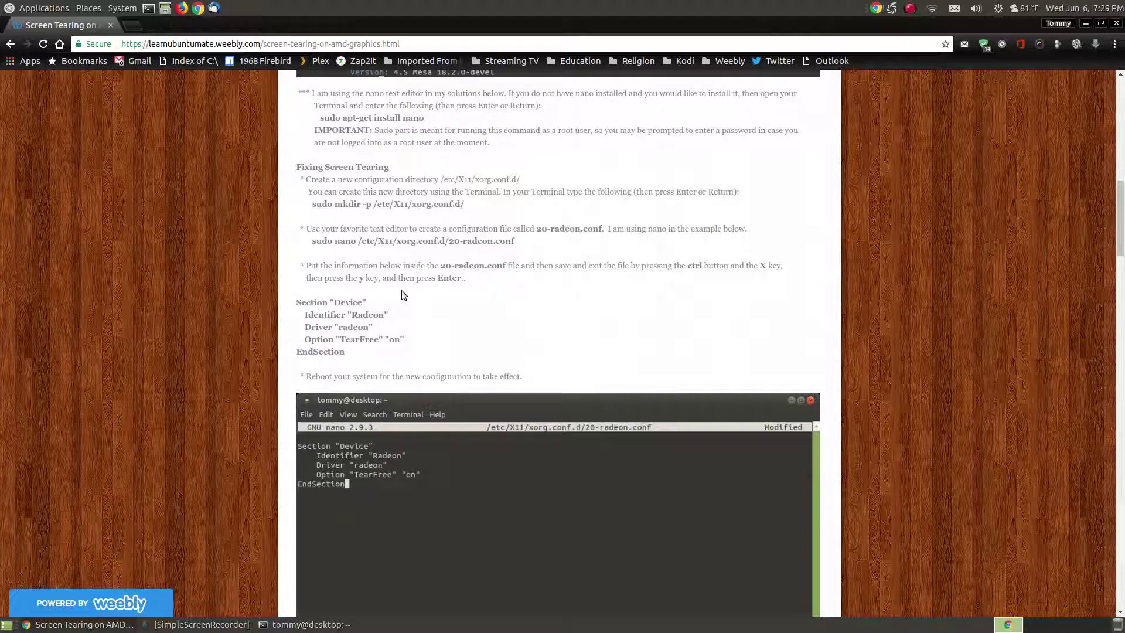
{"action": "left_click_drag", "start_coordinate": [1121, 240], "coordinate": [1120, 422]}
{"action": "scroll", "coordinate": [1121, 422], "scroll_direction": "up", "scroll_amount": 3}
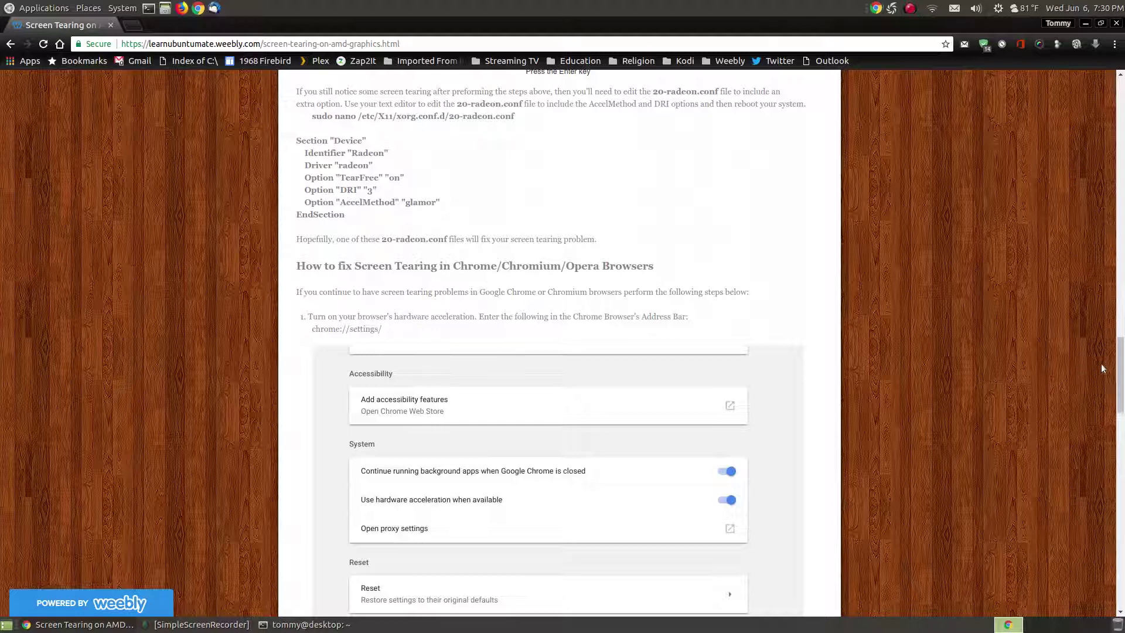
{"action": "left_click_drag", "start_coordinate": [1120, 371], "coordinate": [1122, 323]}
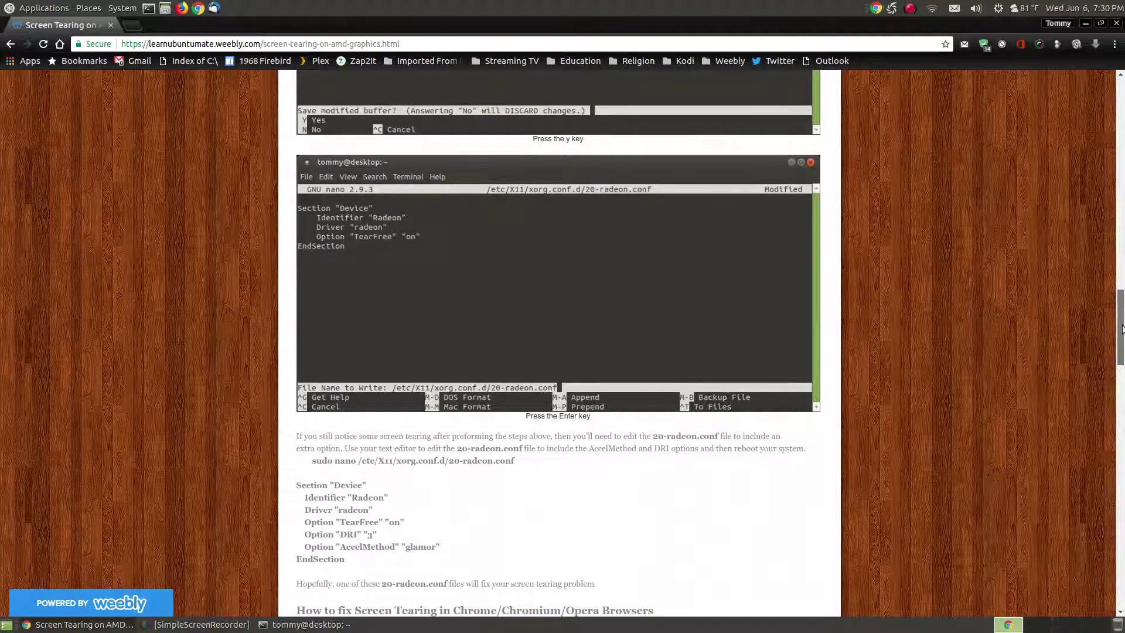
{"action": "left_click_drag", "start_coordinate": [1122, 329], "coordinate": [1122, 209]}
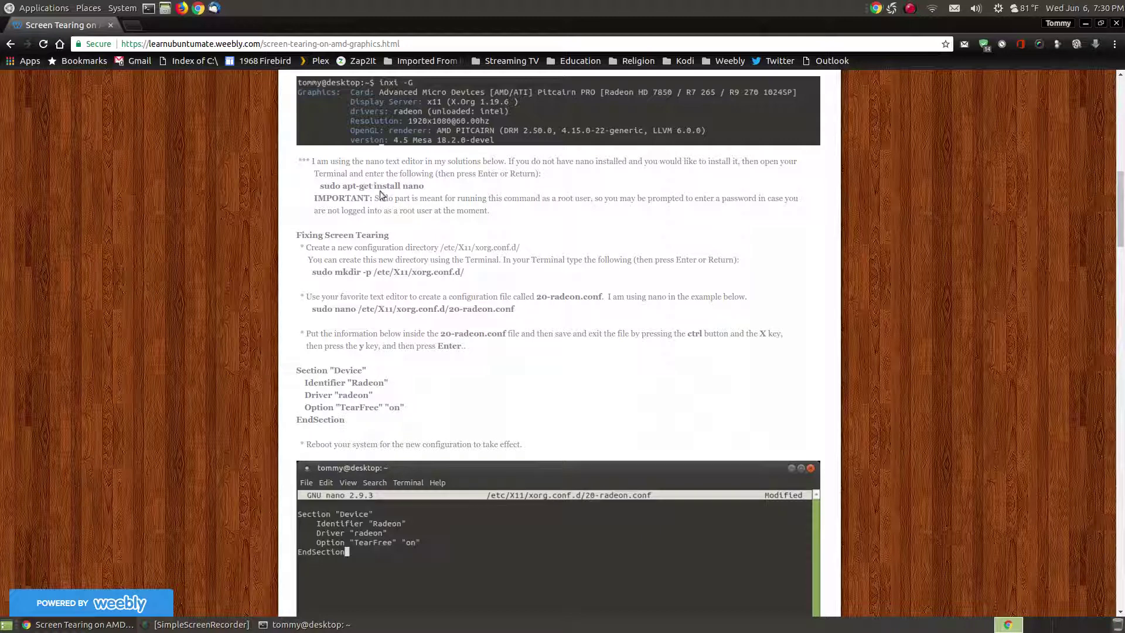
{"action": "left_click", "coordinate": [359, 630]}
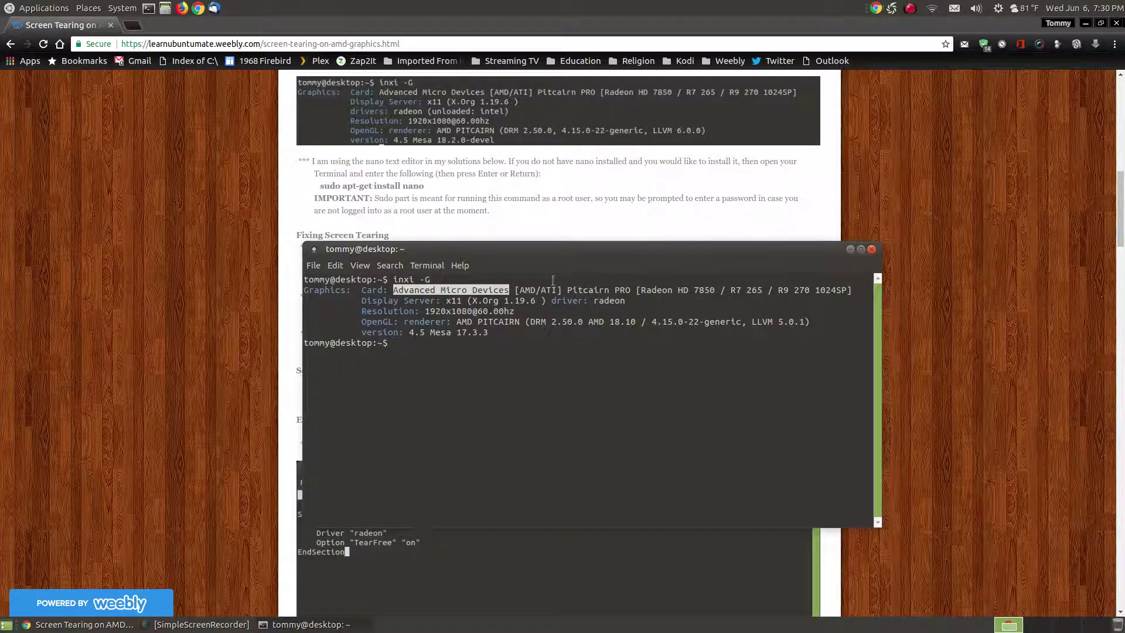
{"action": "left_click", "coordinate": [506, 232]}
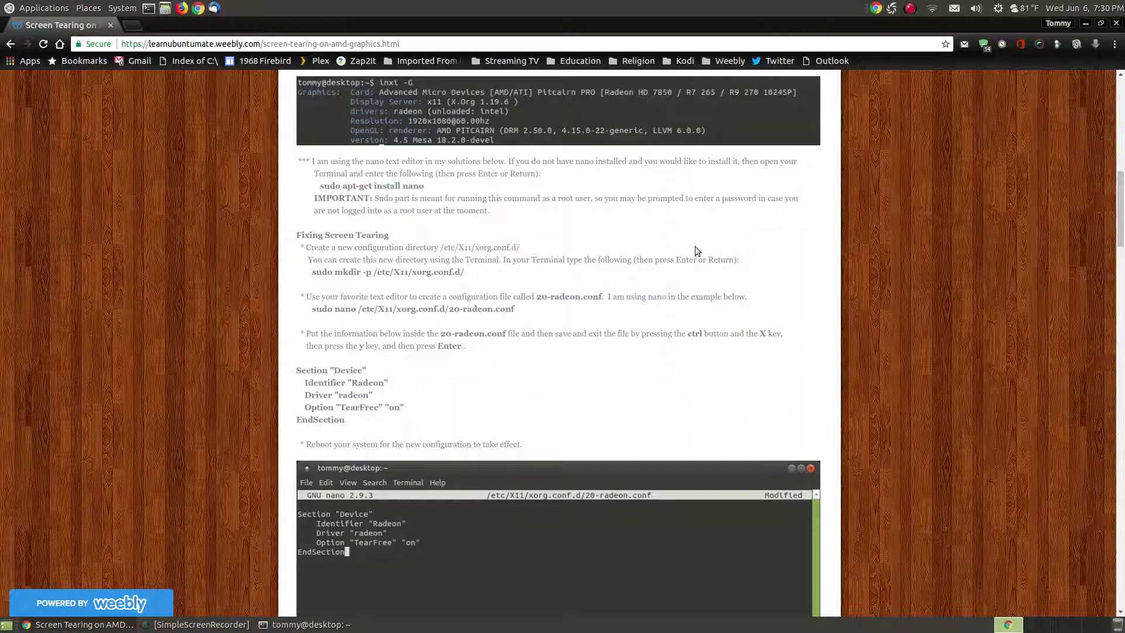
{"action": "scroll", "coordinate": [662, 311], "scroll_direction": "down", "scroll_amount": 1}
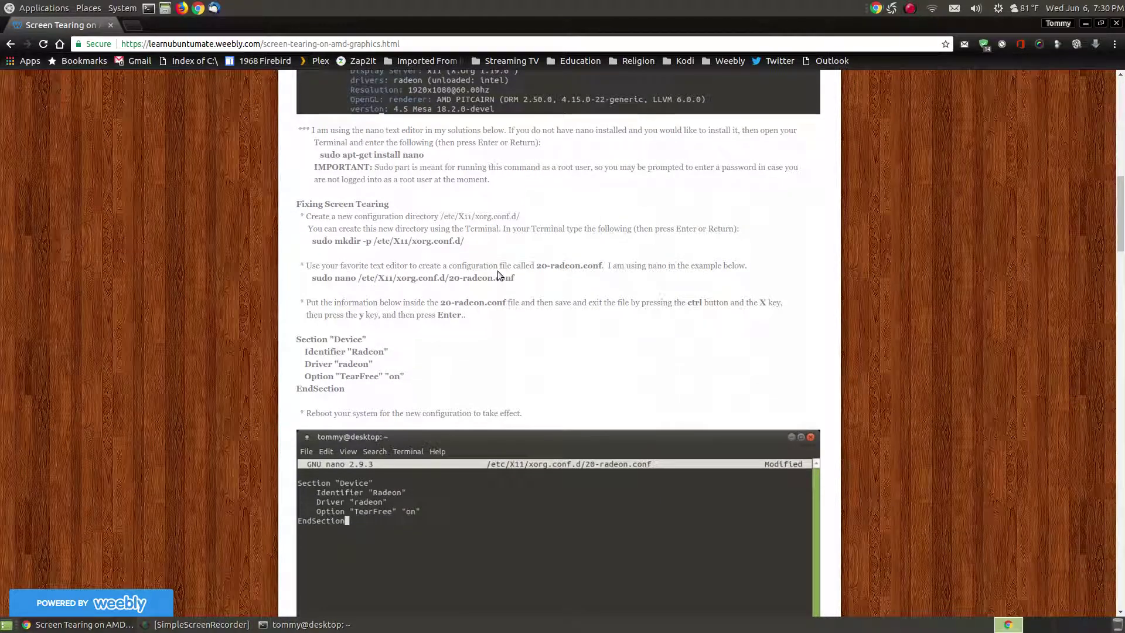
{"action": "scroll", "coordinate": [498, 272], "scroll_direction": "down", "scroll_amount": 1}
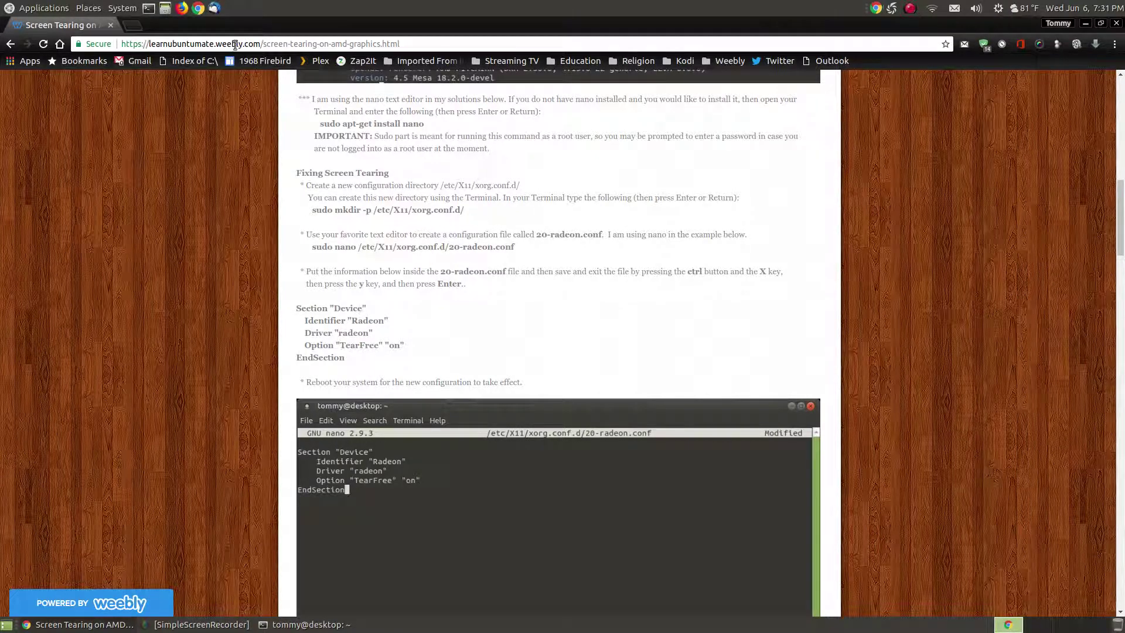
Browse in Caja from the root folder to /etc/X11, seeing no xorg.conf.d yet, then return to the tutorial
{"action": "left_click", "coordinate": [165, 14]}
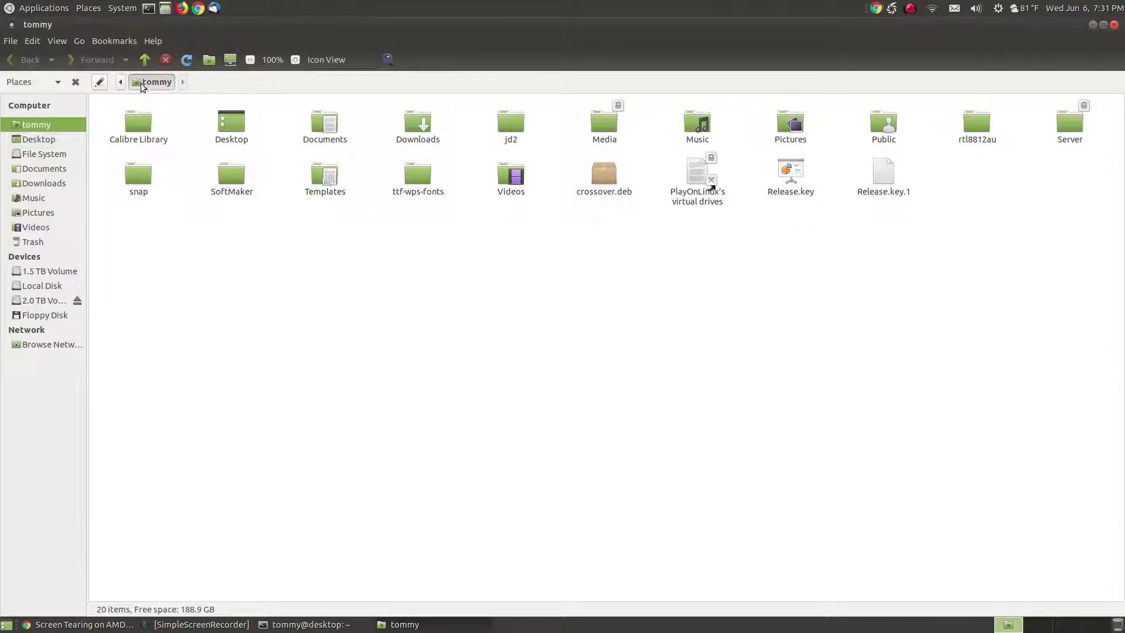
{"action": "left_click", "coordinate": [121, 82]}
{"action": "left_click", "coordinate": [135, 85]}
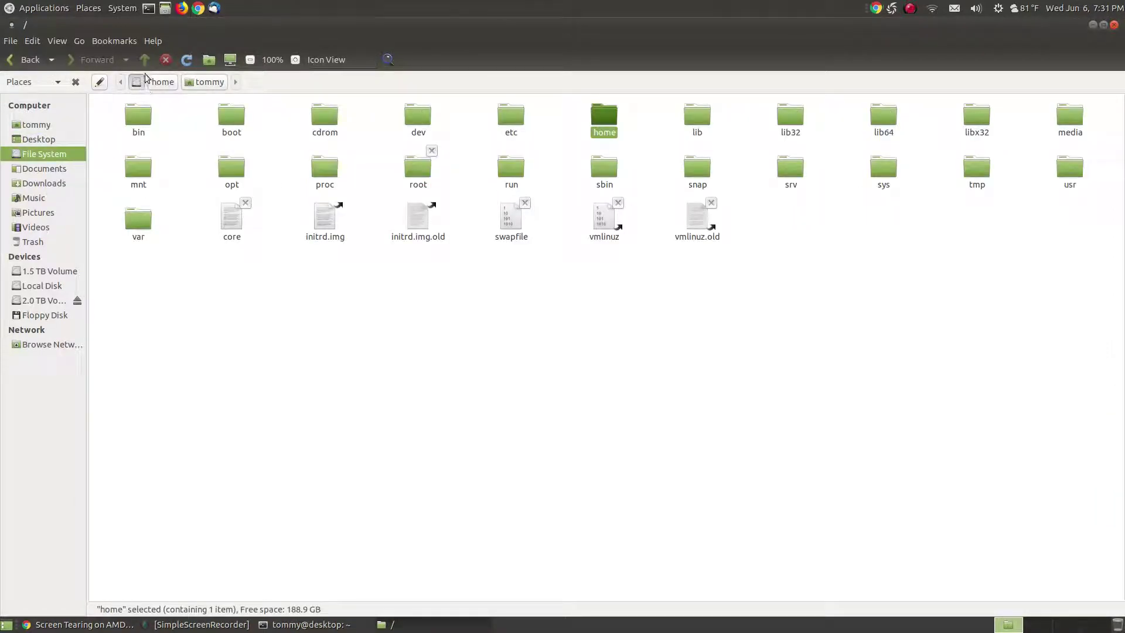
{"action": "double_click", "coordinate": [513, 121]}
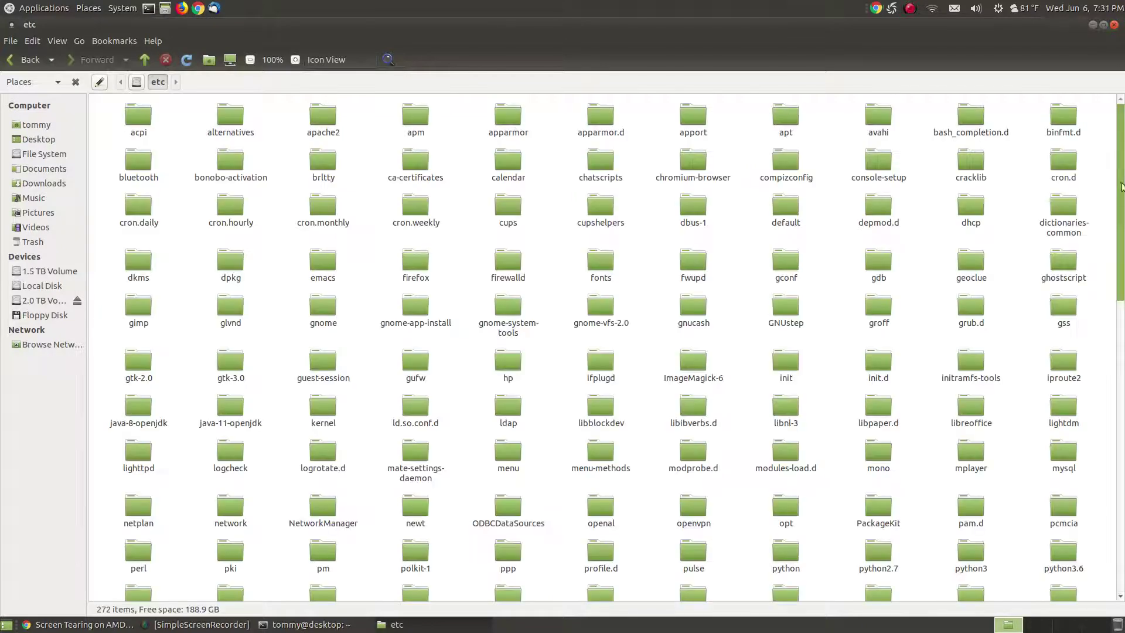
{"action": "left_click_drag", "start_coordinate": [1117, 175], "coordinate": [1117, 393]}
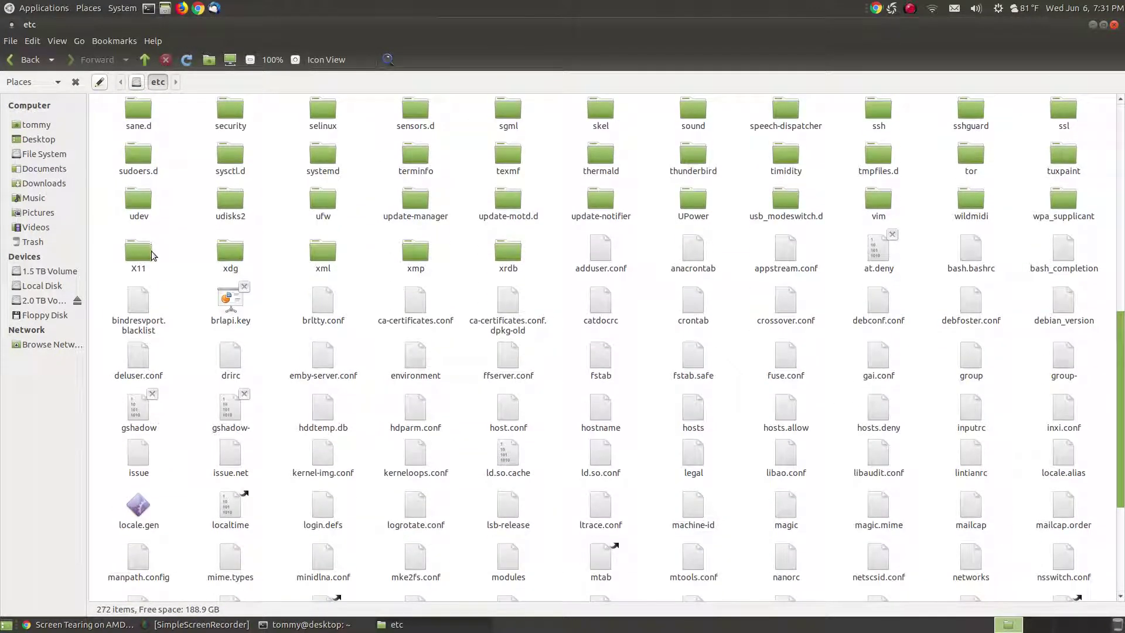
{"action": "double_click", "coordinate": [149, 248]}
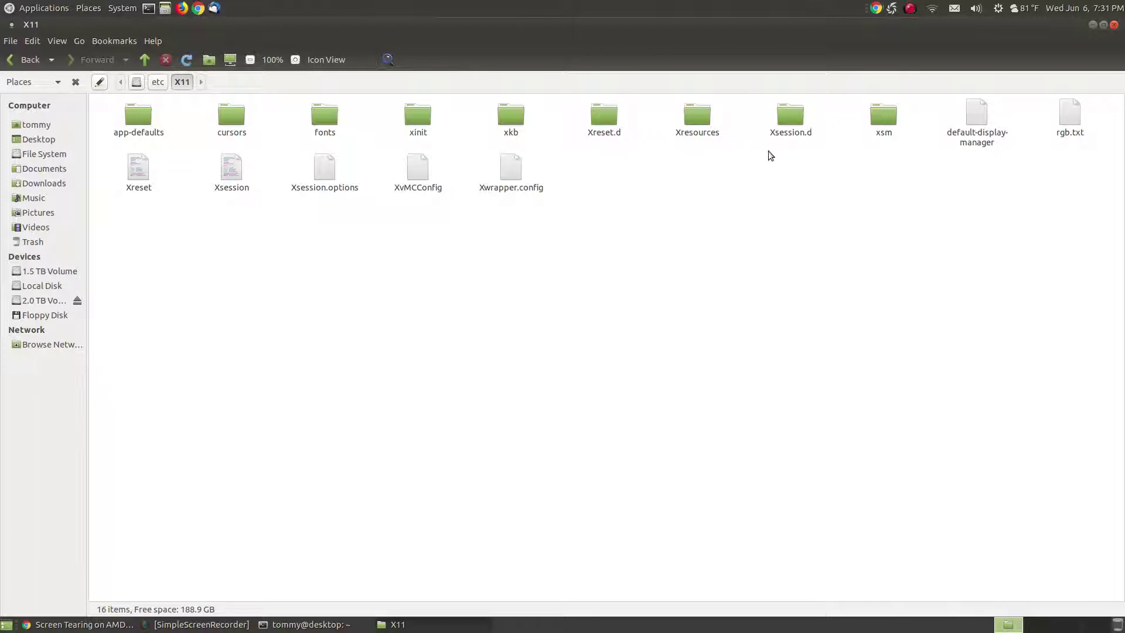
{"action": "left_click", "coordinate": [58, 624]}
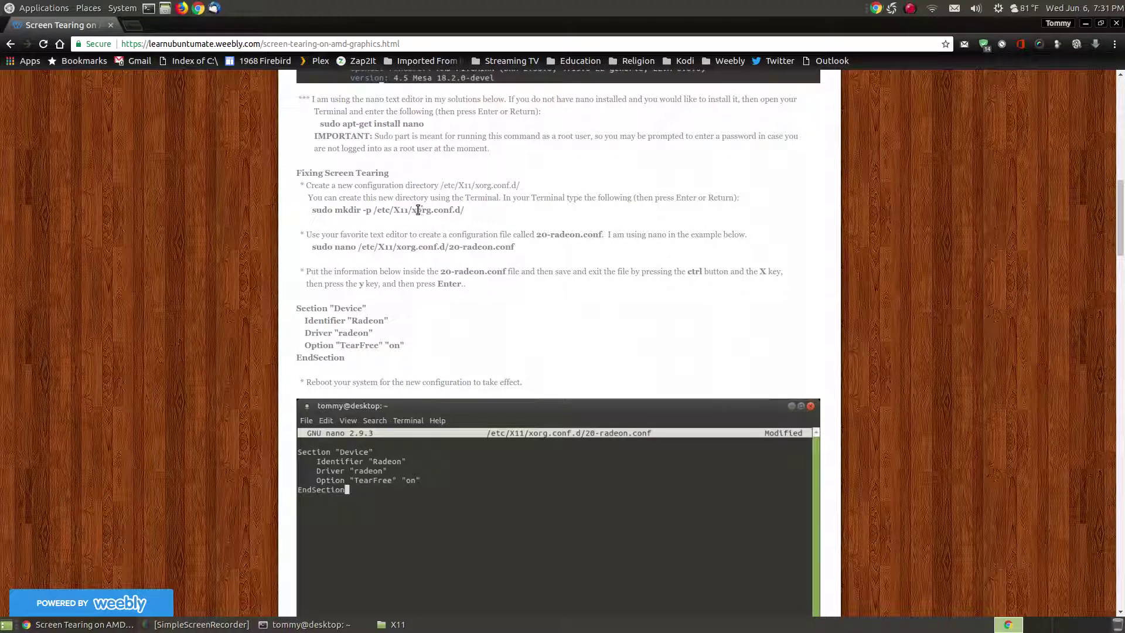
Copy the 'sudo mkdir -p /etc/X11/xorg.conf.d/' line from the tutorial and bring the terminal forward
{"action": "left_click_drag", "start_coordinate": [412, 209], "coordinate": [454, 208]}
{"action": "left_click", "coordinate": [397, 624]}
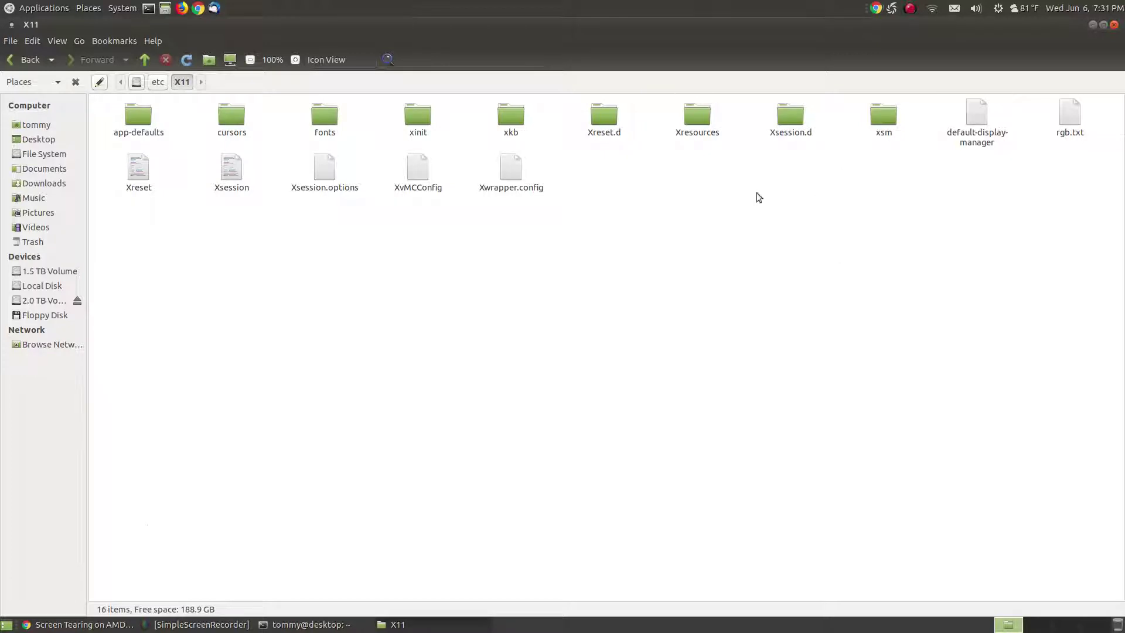
{"action": "left_click", "coordinate": [76, 625]}
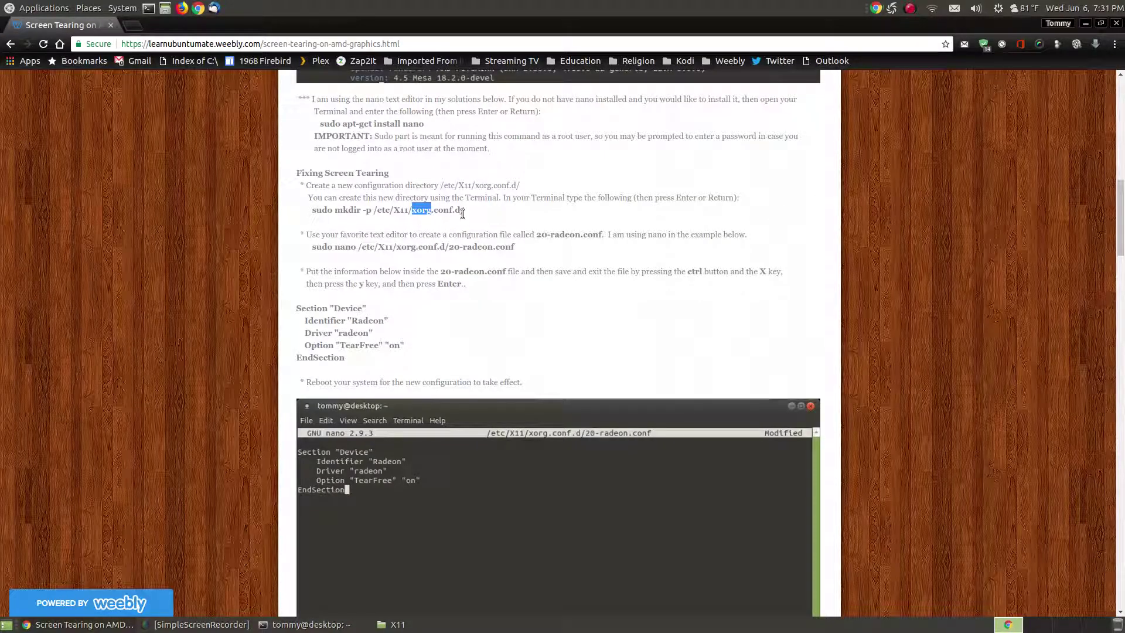
{"action": "left_click_drag", "start_coordinate": [464, 210], "coordinate": [311, 209]}
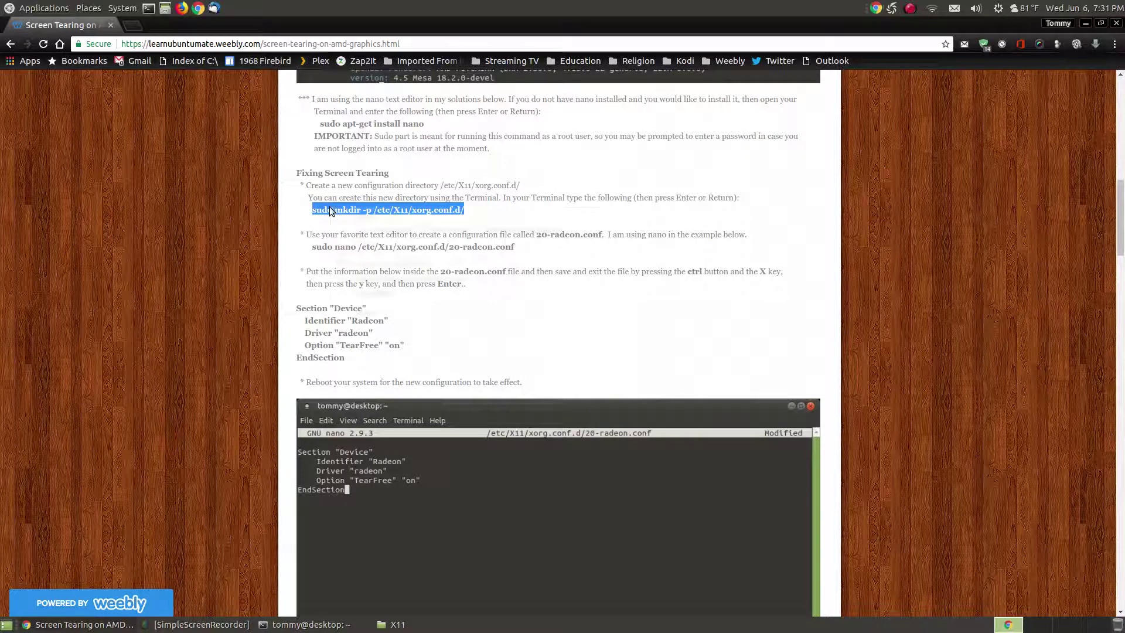
{"action": "right_click", "coordinate": [331, 211]}
{"action": "left_click", "coordinate": [465, 216]}
{"action": "left_click", "coordinate": [305, 624]}
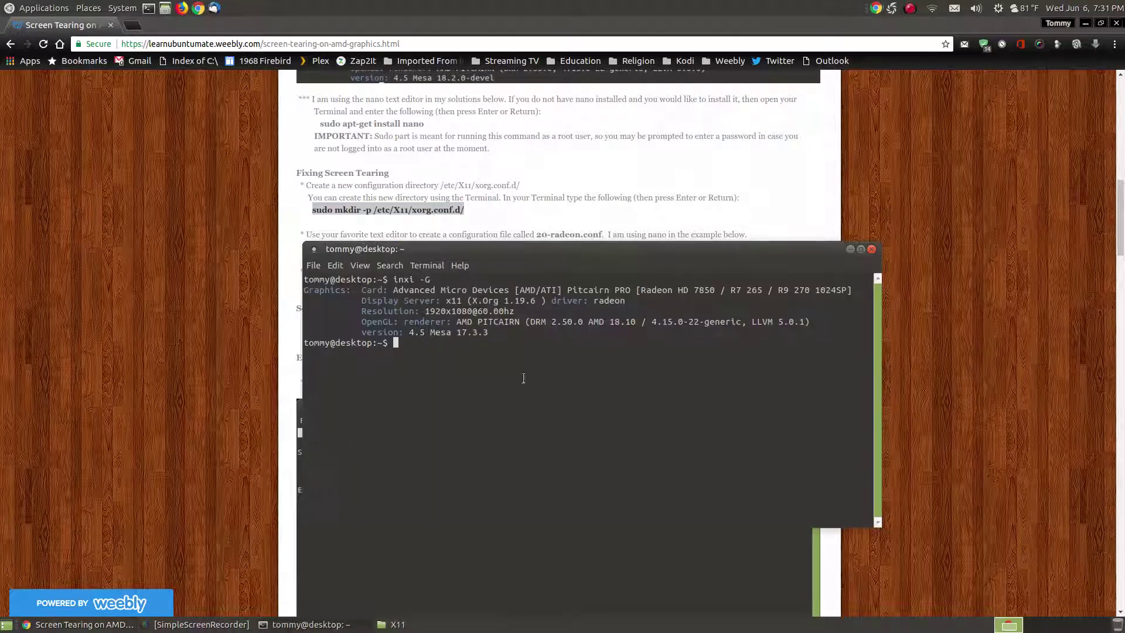
Paste and run 'sudo mkdir -p /etc/X11/xorg.conf.d/' in the terminal with Chrome minimized
{"action": "right_click", "coordinate": [458, 363]}
{"action": "left_click", "coordinate": [480, 426]}
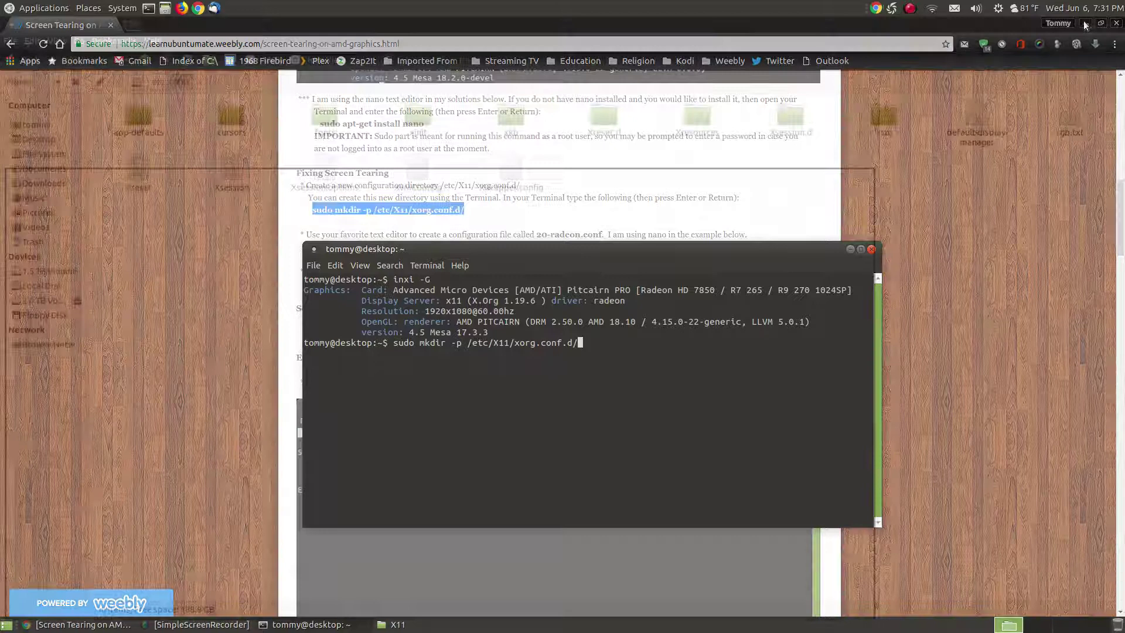
{"action": "left_click", "coordinate": [1085, 23]}
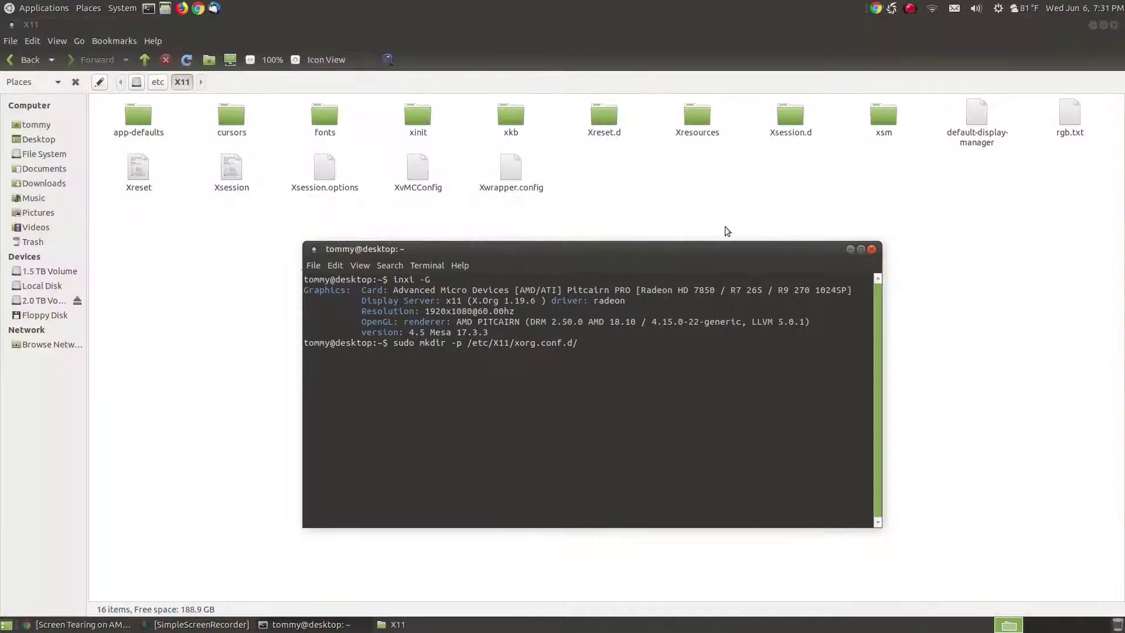
{"action": "left_click_drag", "start_coordinate": [645, 252], "coordinate": [595, 235]}
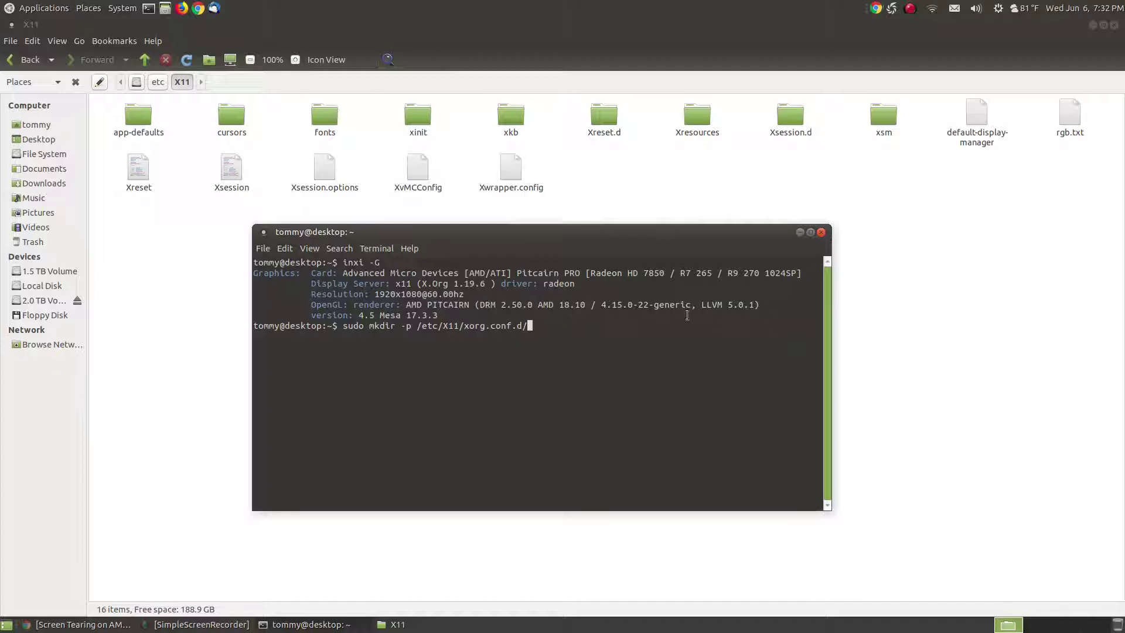
{"action": "key", "text": "Return"}
{"action": "key", "text": "Return"}
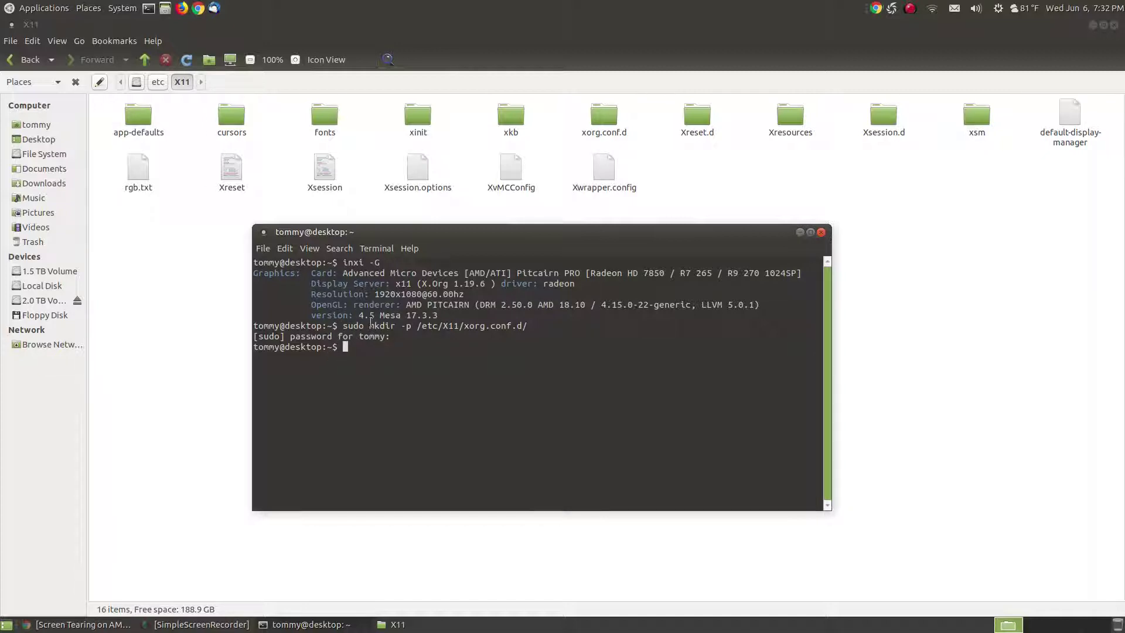
Open the newly created xorg.conf.d folder in Caja to confirm it exists
{"action": "left_click", "coordinate": [799, 234]}
{"action": "right_click", "coordinate": [755, 240]}
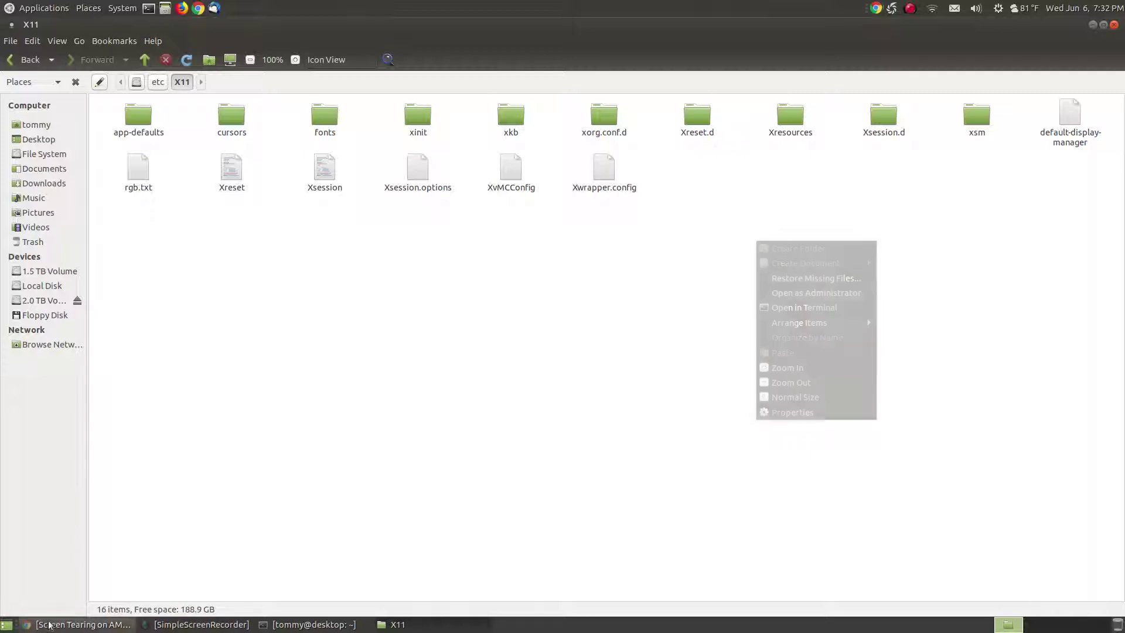
{"action": "left_click", "coordinate": [310, 624]}
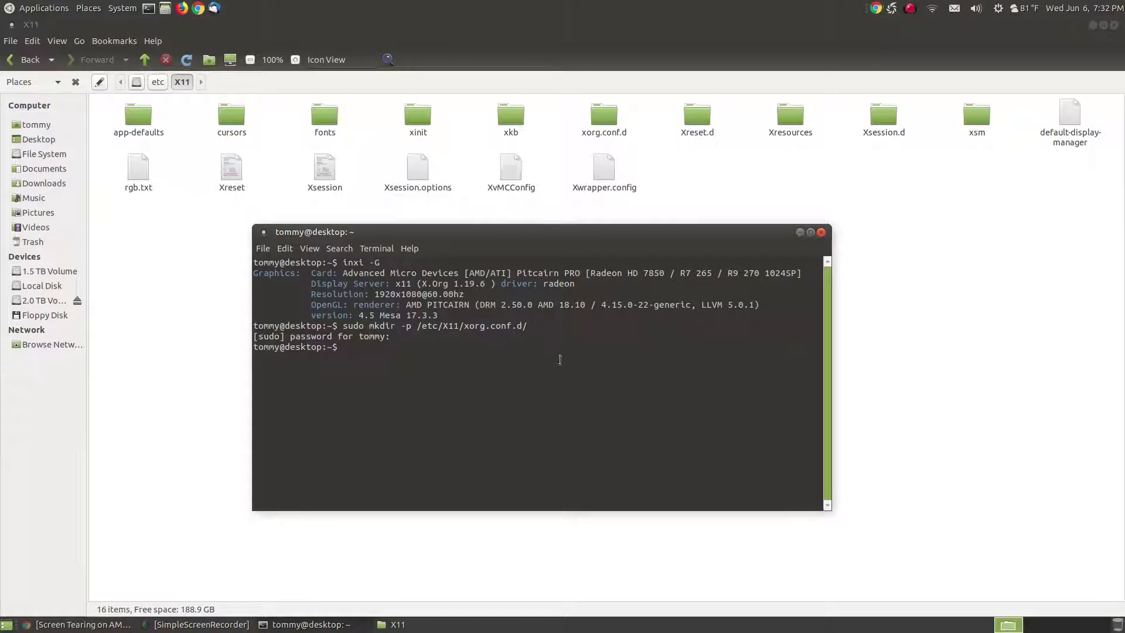
{"action": "double_click", "coordinate": [608, 117]}
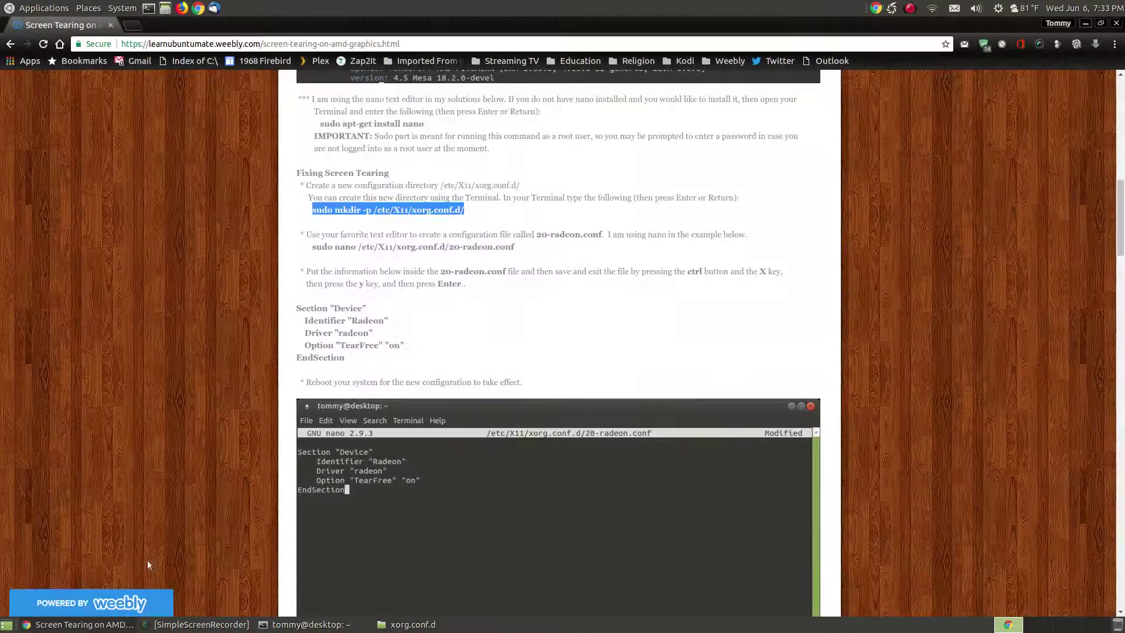
Copy the 'sudo nano /etc/X11/xorg.conf.d/20-radeon.conf' command line from the tutorial page
{"action": "left_click", "coordinate": [88, 624]}
{"action": "scroll", "coordinate": [613, 279], "scroll_direction": "up", "scroll_amount": 5}
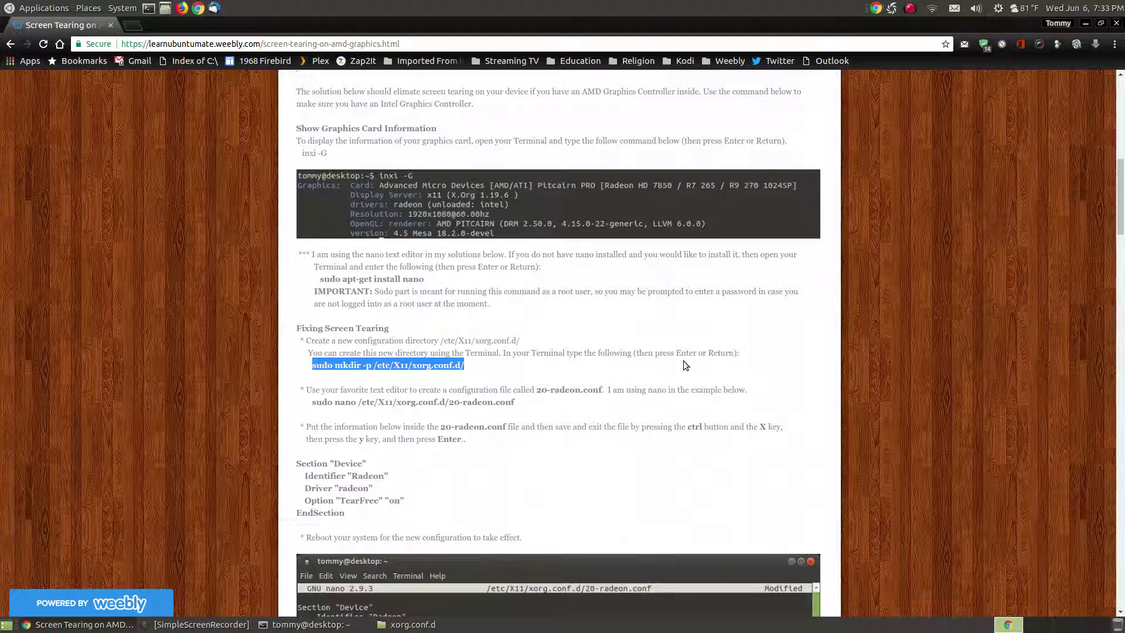
{"action": "scroll", "coordinate": [683, 361], "scroll_direction": "down", "scroll_amount": 3}
{"action": "scroll", "coordinate": [501, 307], "scroll_direction": "down", "scroll_amount": 2}
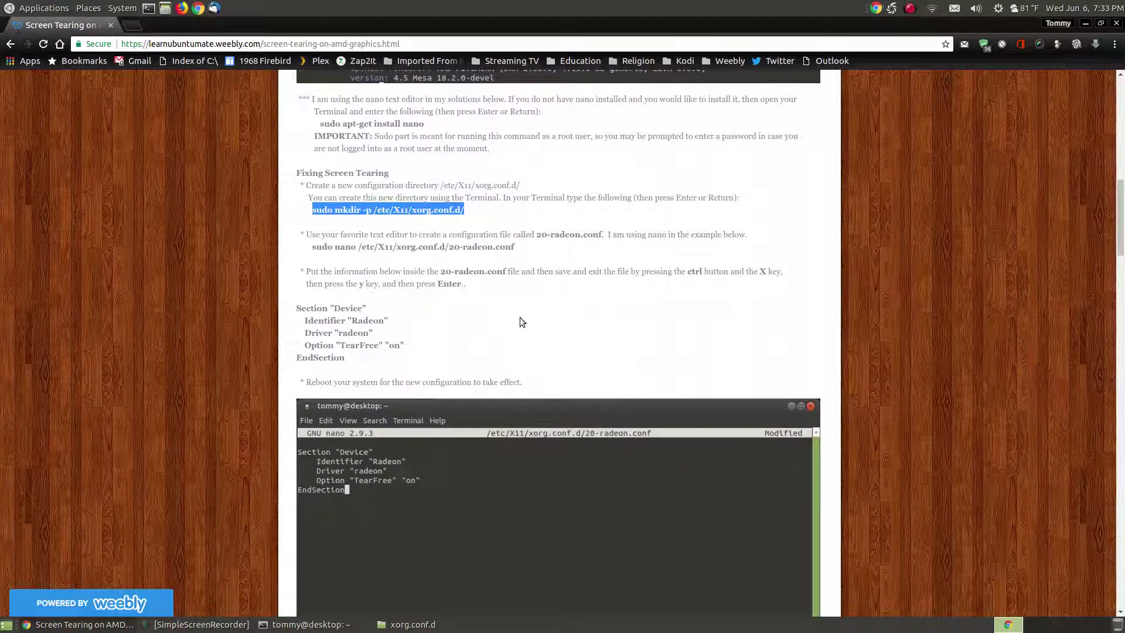
{"action": "left_click", "coordinate": [311, 246]}
{"action": "left_click_drag", "start_coordinate": [312, 246], "coordinate": [511, 245]}
{"action": "right_click", "coordinate": [512, 245]}
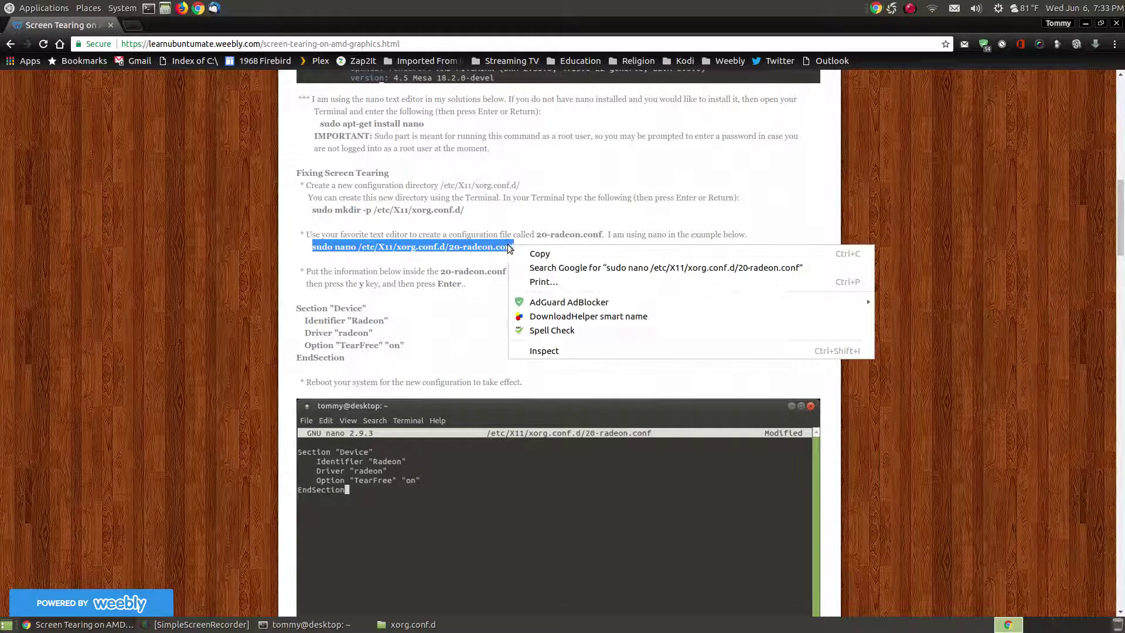
{"action": "left_click", "coordinate": [538, 253]}
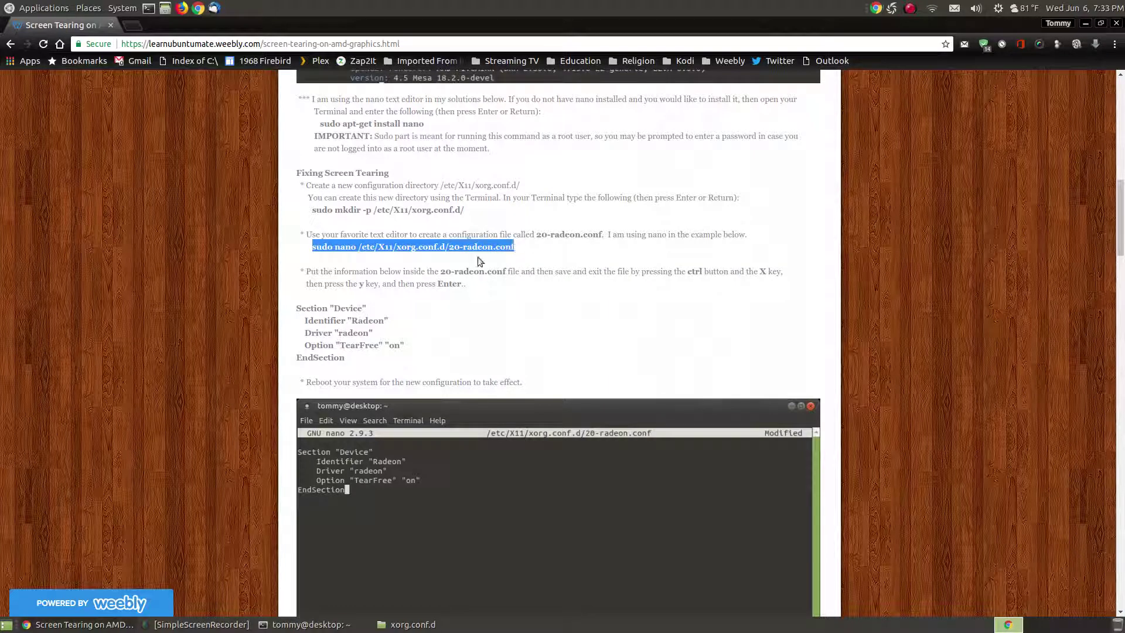
Paste and run 'sudo nano /etc/X11/xorg.conf.d/20-radeon.conf' in the terminal to open an empty file
{"action": "left_click", "coordinate": [302, 625]}
{"action": "right_click", "coordinate": [373, 360]}
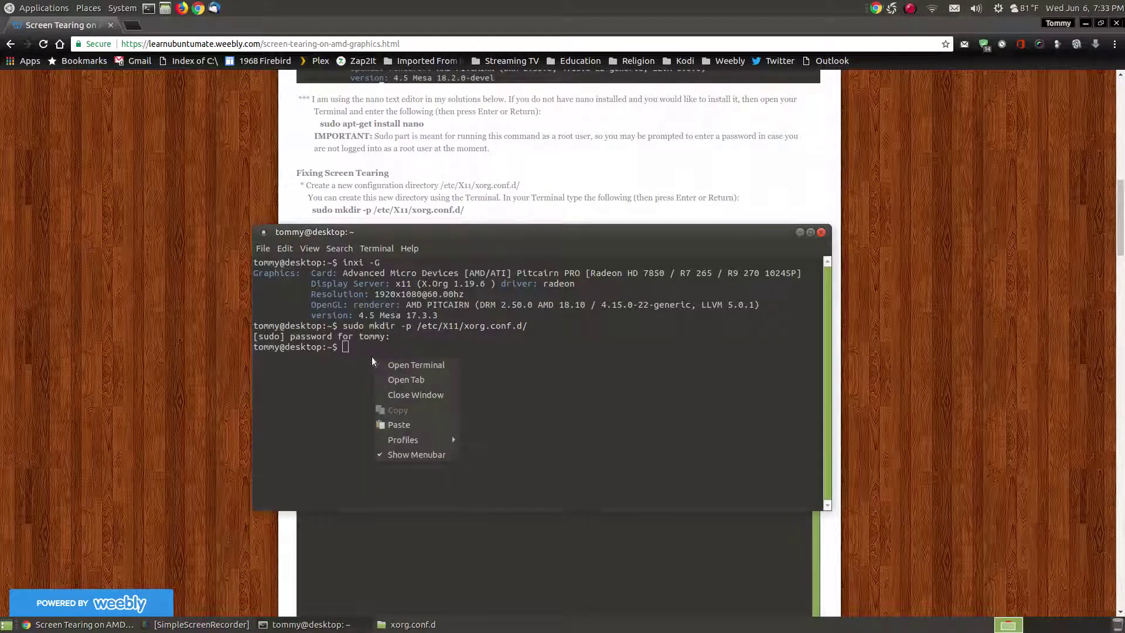
{"action": "left_click", "coordinate": [413, 423]}
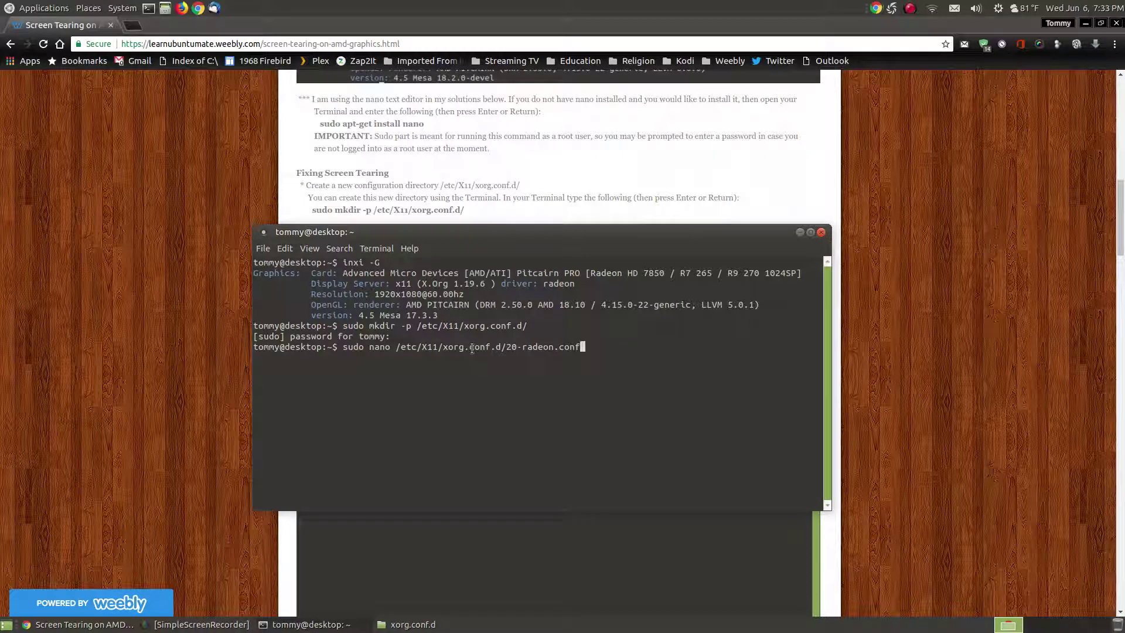
{"action": "key", "text": "Return"}
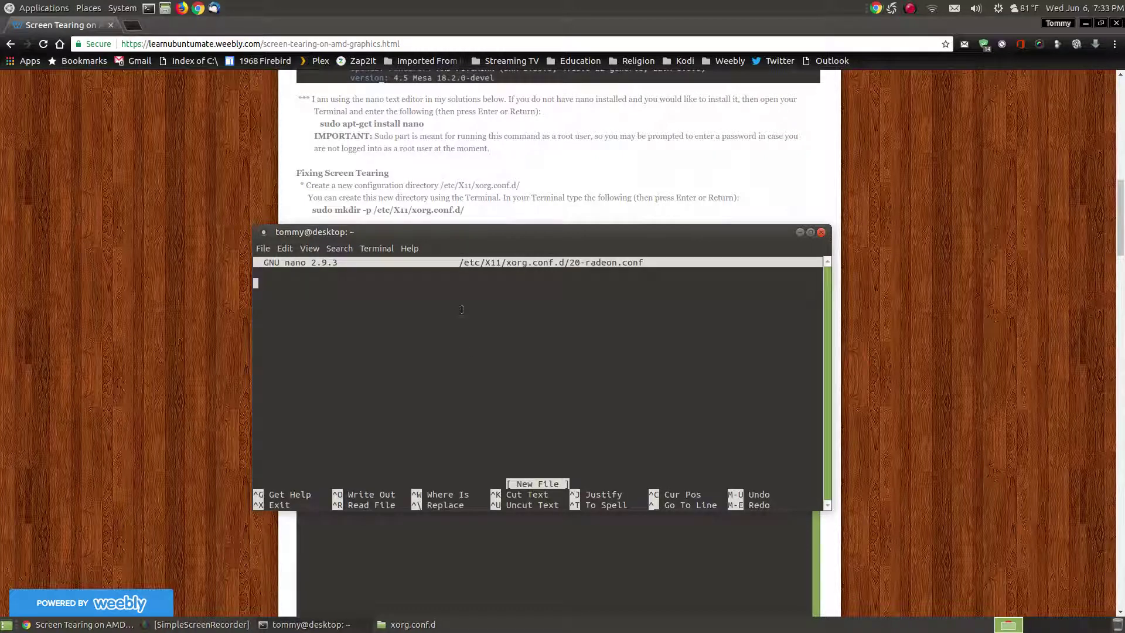
Move the nano terminal aside and minimize it to read the tutorial's Device section
{"action": "left_click_drag", "start_coordinate": [507, 233], "coordinate": [551, 257]}
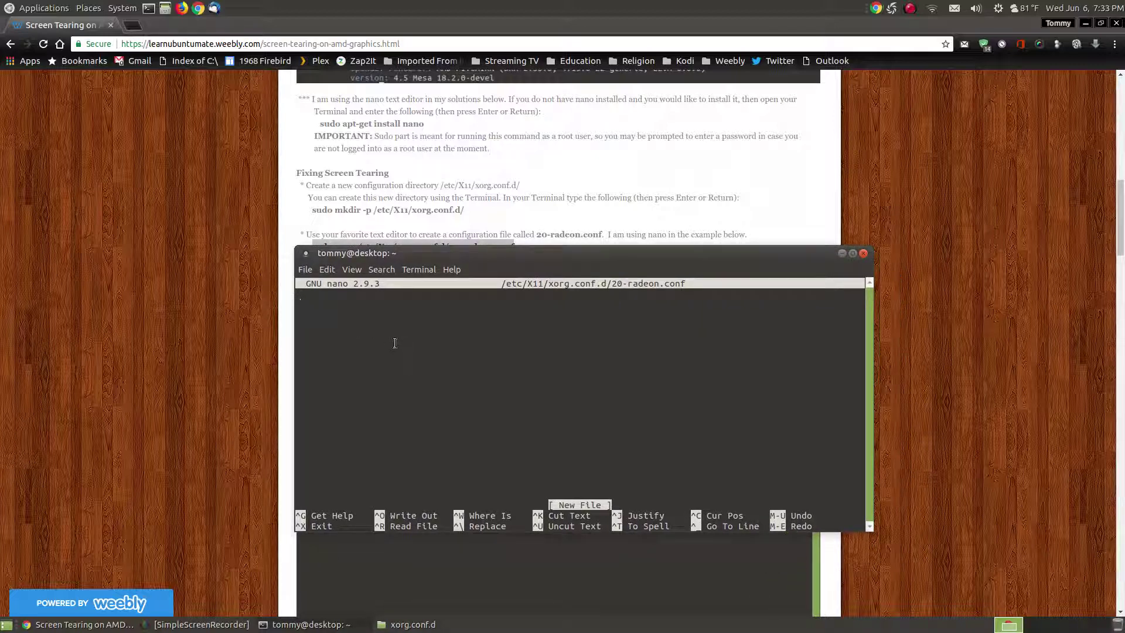
{"action": "left_click_drag", "start_coordinate": [564, 253], "coordinate": [673, 300]}
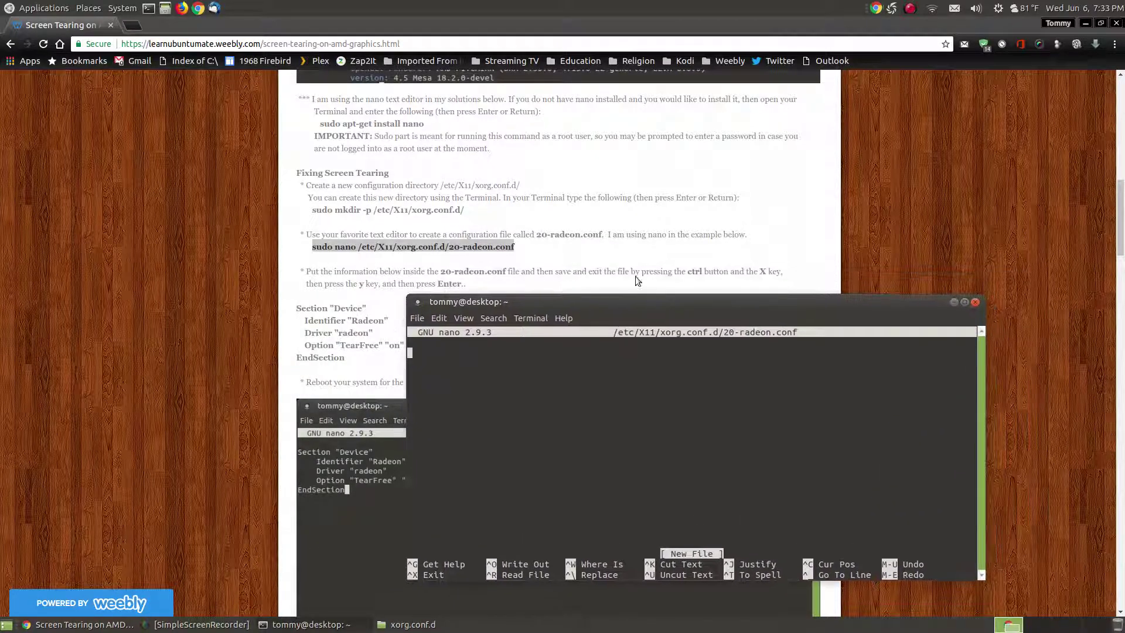
{"action": "double_click", "coordinate": [743, 299]}
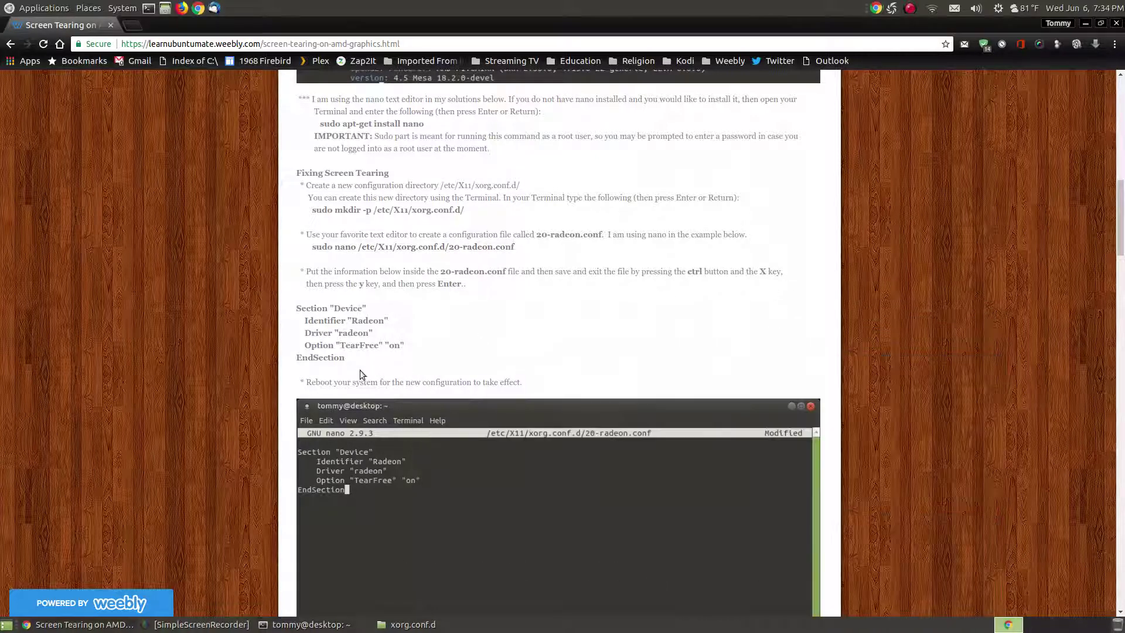
{"action": "left_click_drag", "start_coordinate": [385, 320], "coordinate": [386, 344]}
{"action": "left_click", "coordinate": [317, 334]}
{"action": "left_click", "coordinate": [396, 344]}
Copy the tutorial's Section "Device" block with Driver "radeon" and Option "TearFree" "on"
{"action": "left_click_drag", "start_coordinate": [360, 363], "coordinate": [300, 306]}
{"action": "left_click", "coordinate": [314, 315]}
{"action": "left_click_drag", "start_coordinate": [350, 365], "coordinate": [298, 305]}
{"action": "right_click", "coordinate": [317, 315]}
{"action": "left_click", "coordinate": [343, 323]}
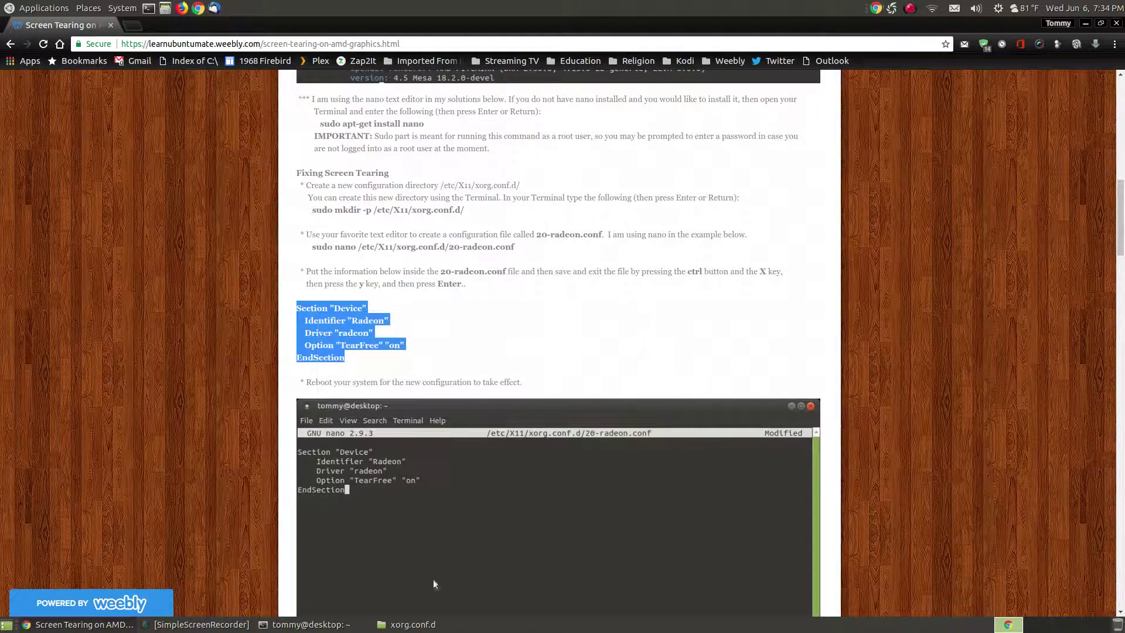
Paste the copied Device section into 20-radeon.conf in nano
{"action": "left_click", "coordinate": [310, 624]}
{"action": "left_click_drag", "start_coordinate": [610, 363], "coordinate": [554, 161]}
{"action": "right_click", "coordinate": [454, 223]}
{"action": "left_click", "coordinate": [481, 287]}
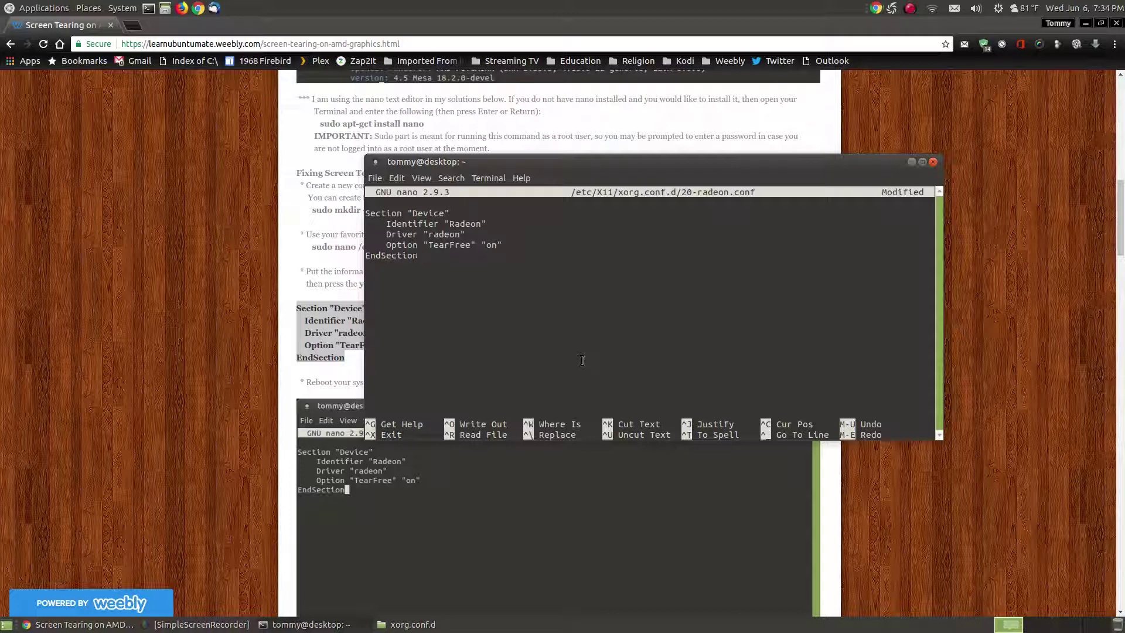
Exit nano, confirming the save to /etc/X11/xorg.conf.d/20-radeon.conf
{"action": "key", "text": "ctrl+x"}
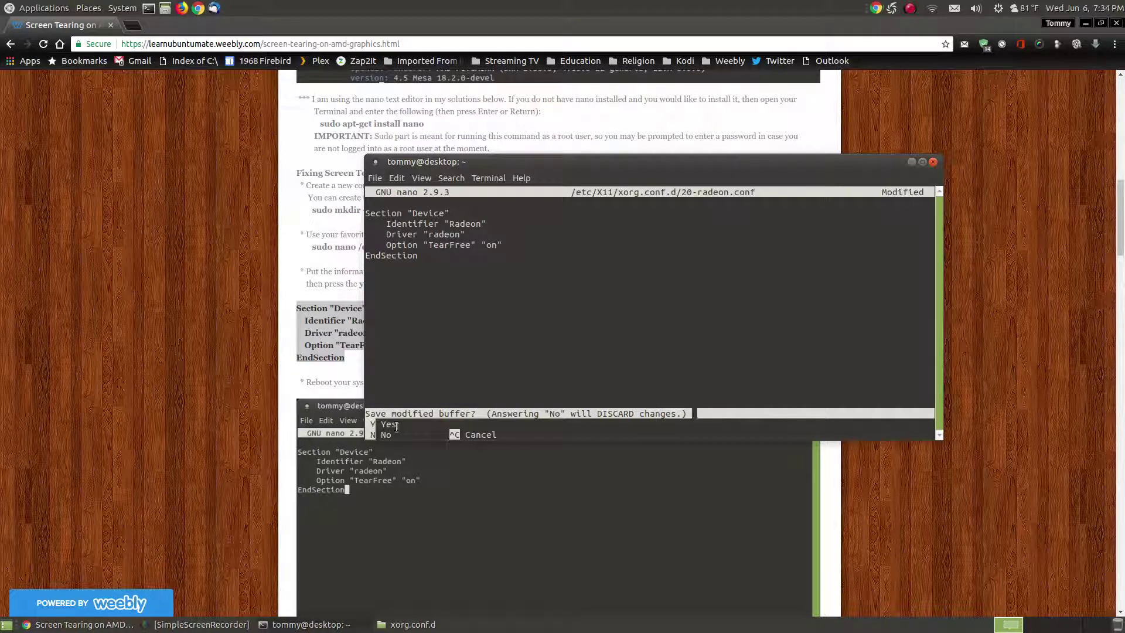
{"action": "key", "text": "y"}
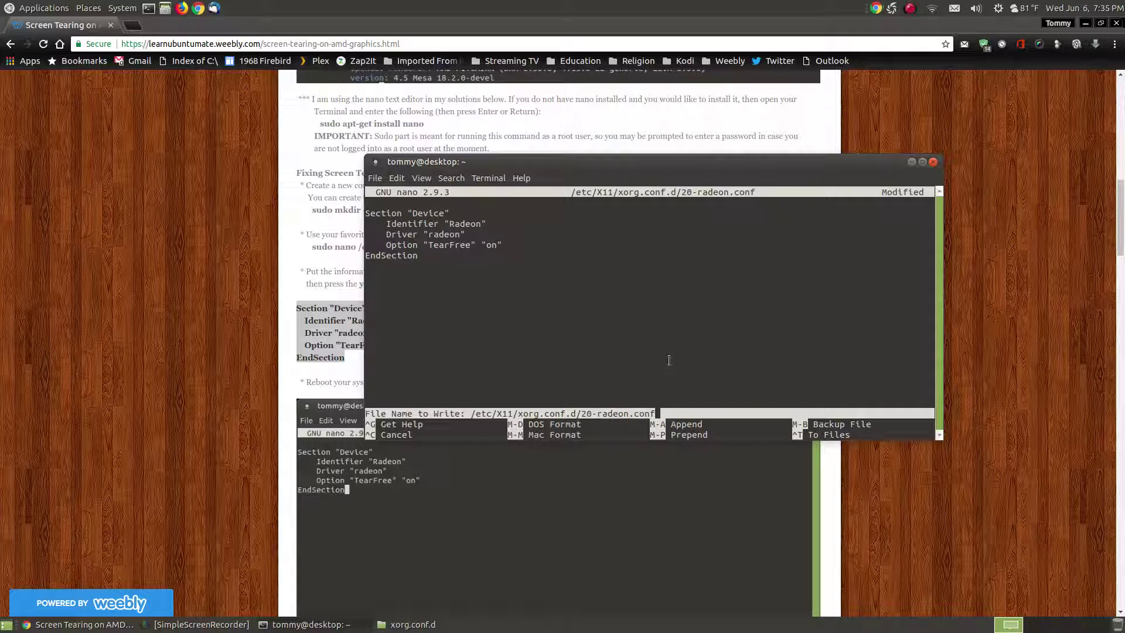
{"action": "key", "text": "Return"}
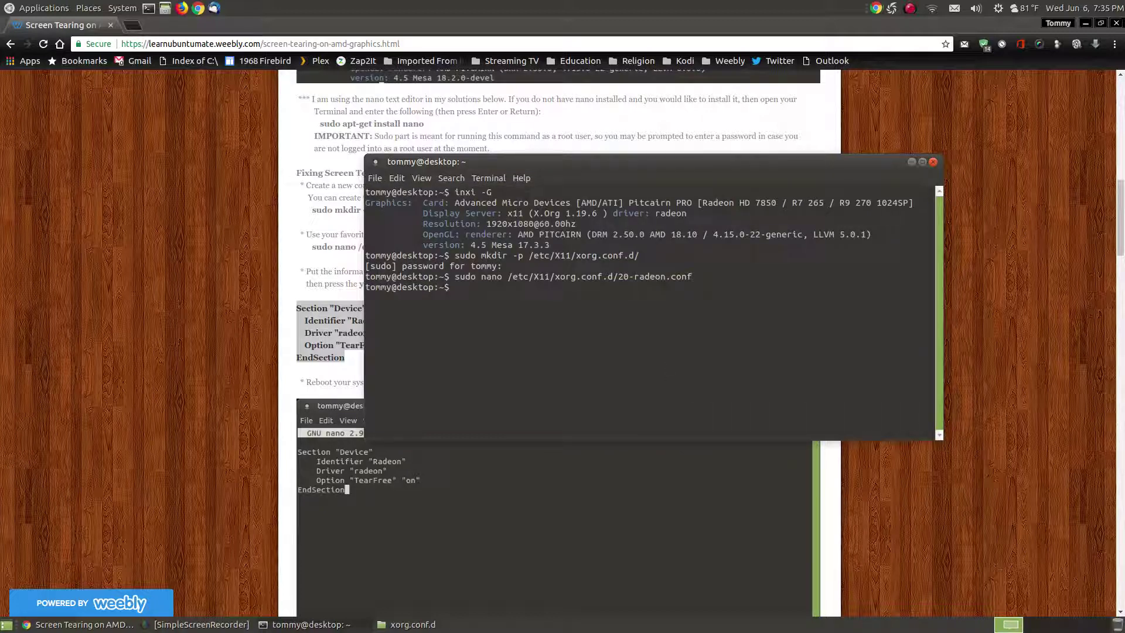
{"action": "left_click", "coordinate": [453, 624]}
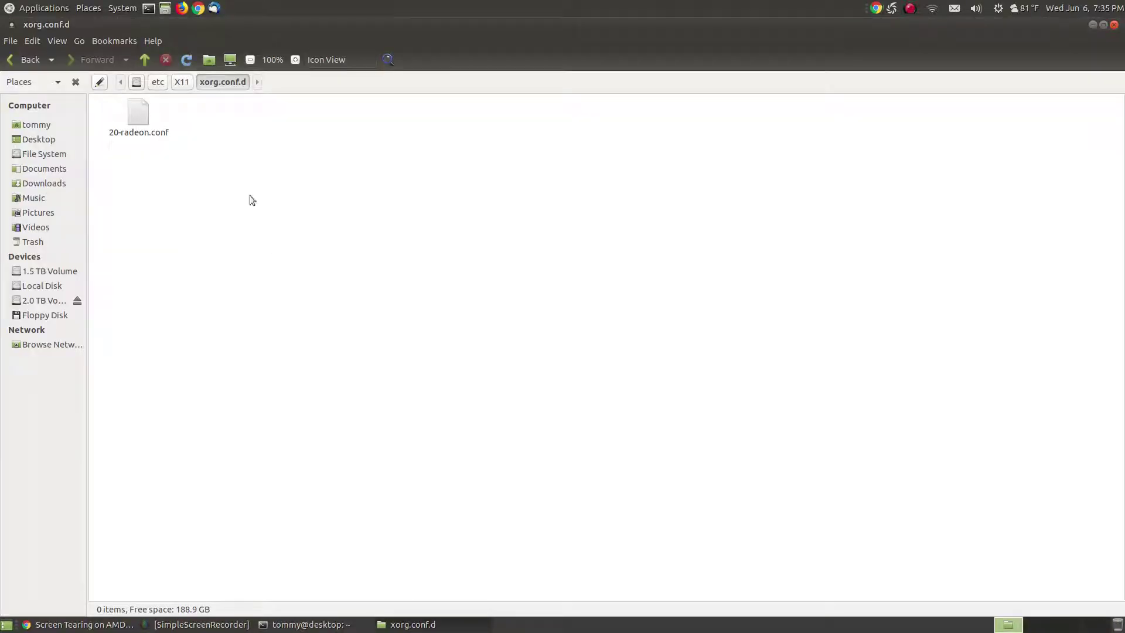
{"action": "double_click", "coordinate": [139, 117]}
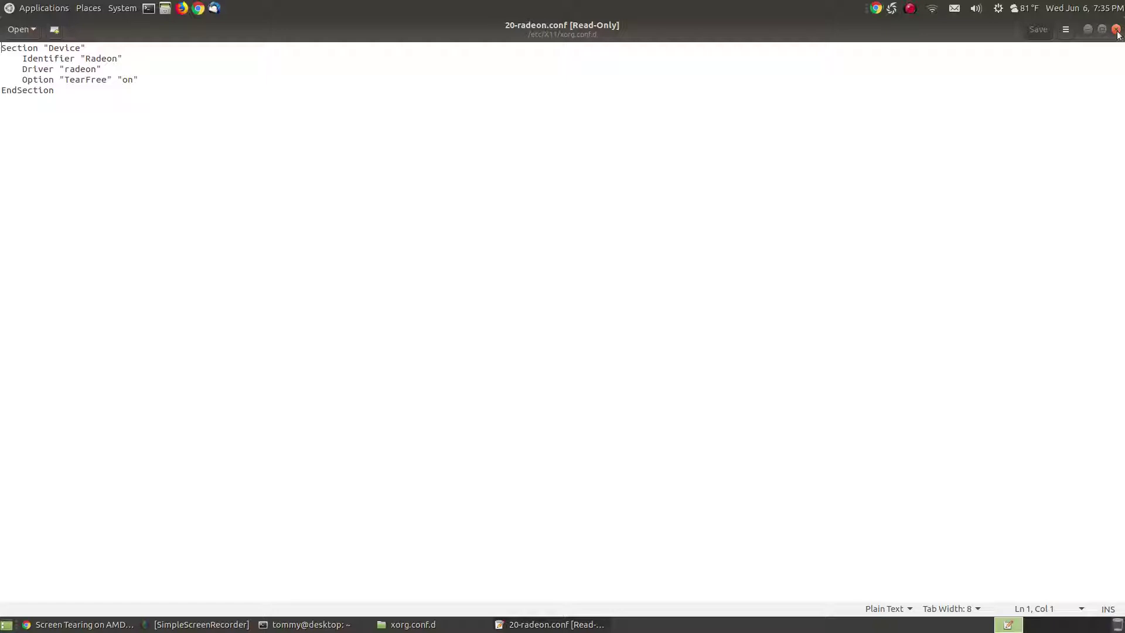
{"action": "left_click", "coordinate": [1116, 30]}
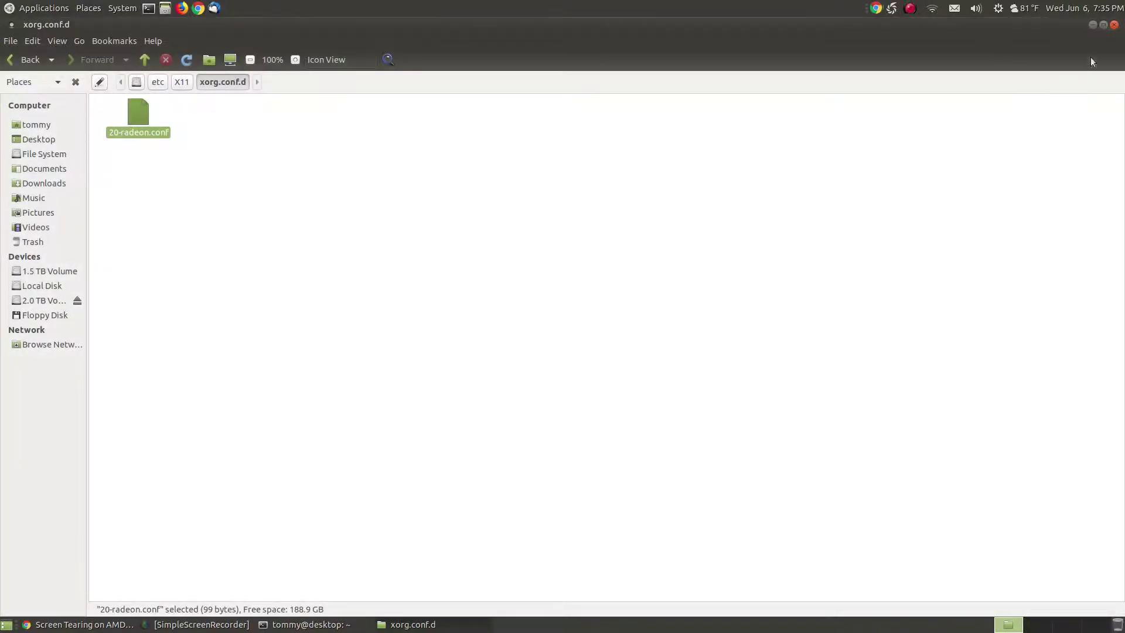
{"action": "left_click", "coordinate": [1093, 24]}
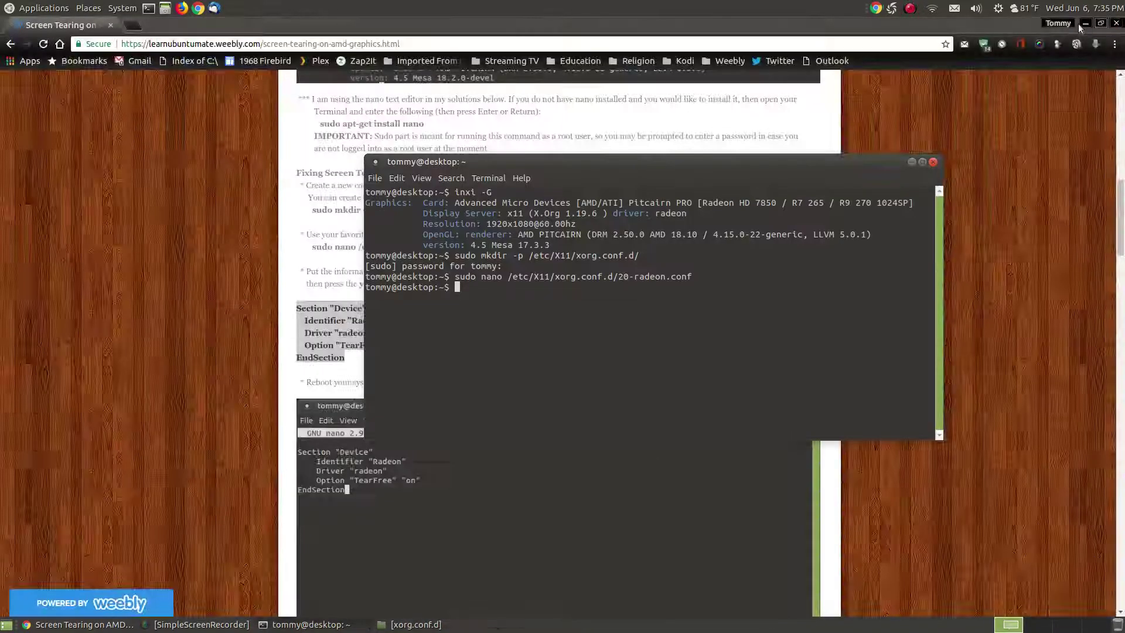
Copy the sudo nano 20-radeon.conf command from the tutorial's optional section and restore the terminal
{"action": "left_click", "coordinate": [910, 162]}
{"action": "scroll", "coordinate": [946, 214], "scroll_direction": "down", "scroll_amount": 3}
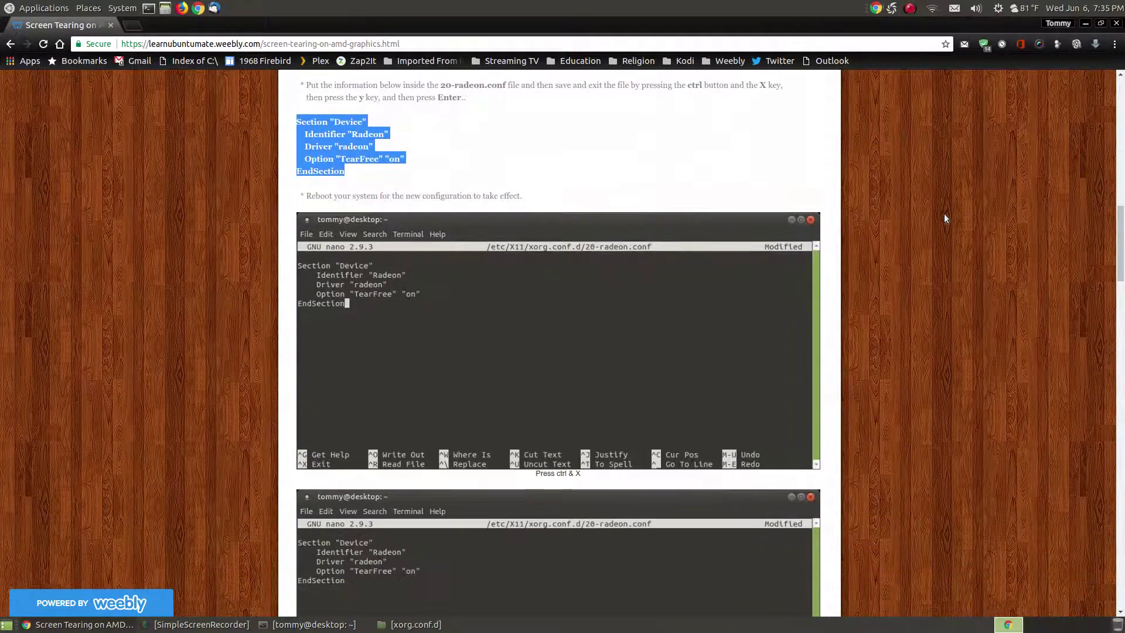
{"action": "scroll", "coordinate": [944, 218], "scroll_direction": "down", "scroll_amount": 12}
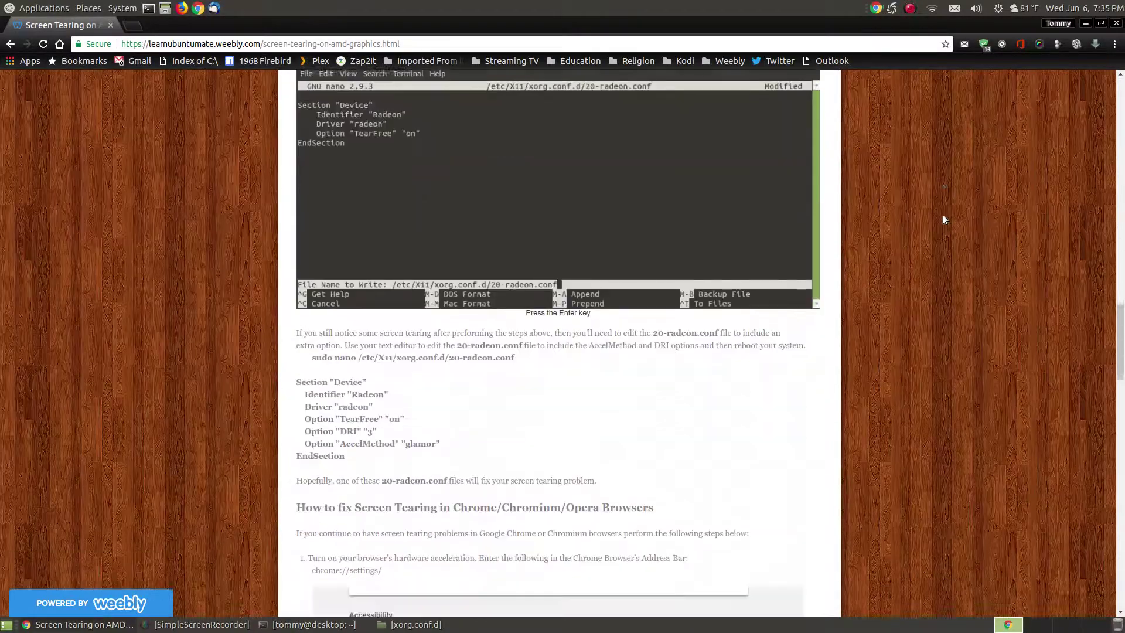
{"action": "scroll", "coordinate": [943, 216], "scroll_direction": "down", "scroll_amount": 3}
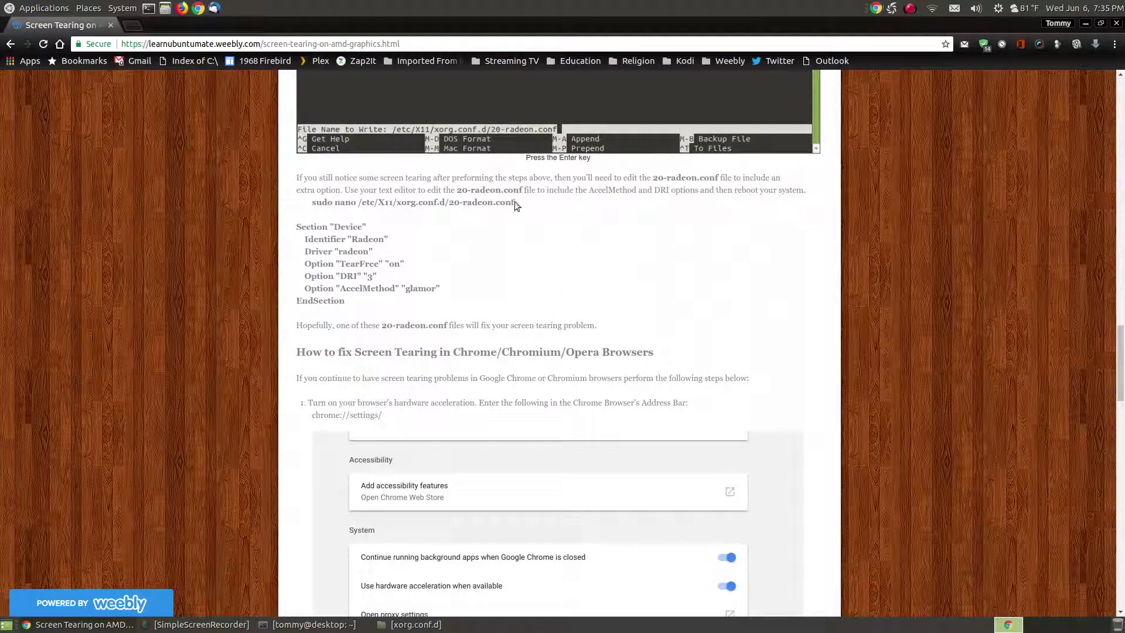
{"action": "left_click_drag", "start_coordinate": [515, 202], "coordinate": [314, 203]}
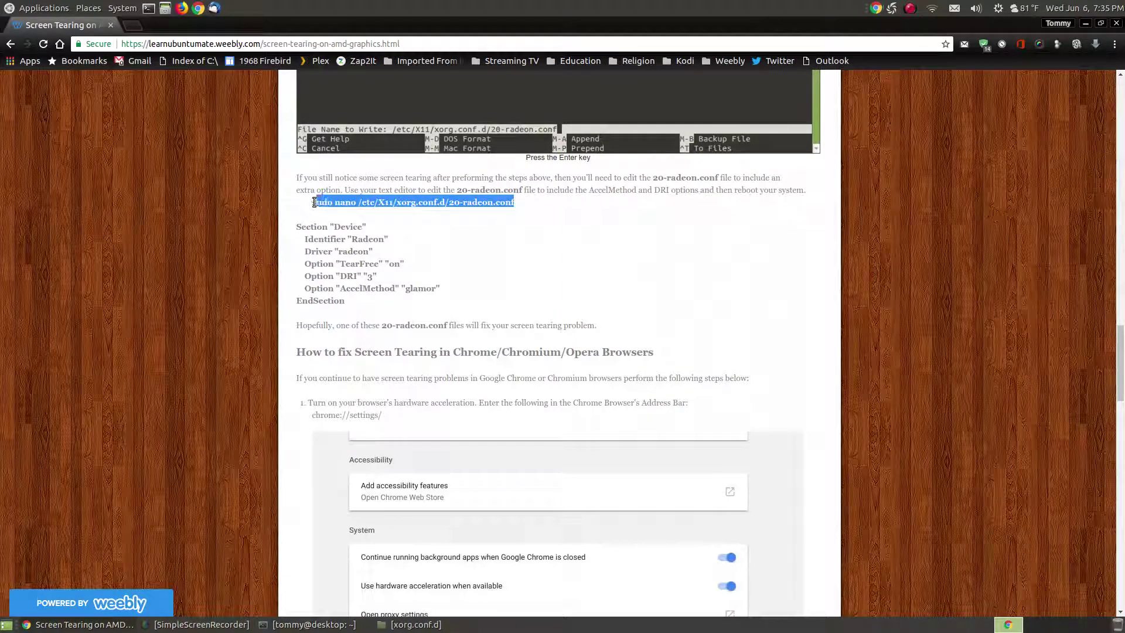
{"action": "right_click", "coordinate": [313, 202]}
{"action": "left_click", "coordinate": [352, 208]}
{"action": "left_click", "coordinate": [310, 625]}
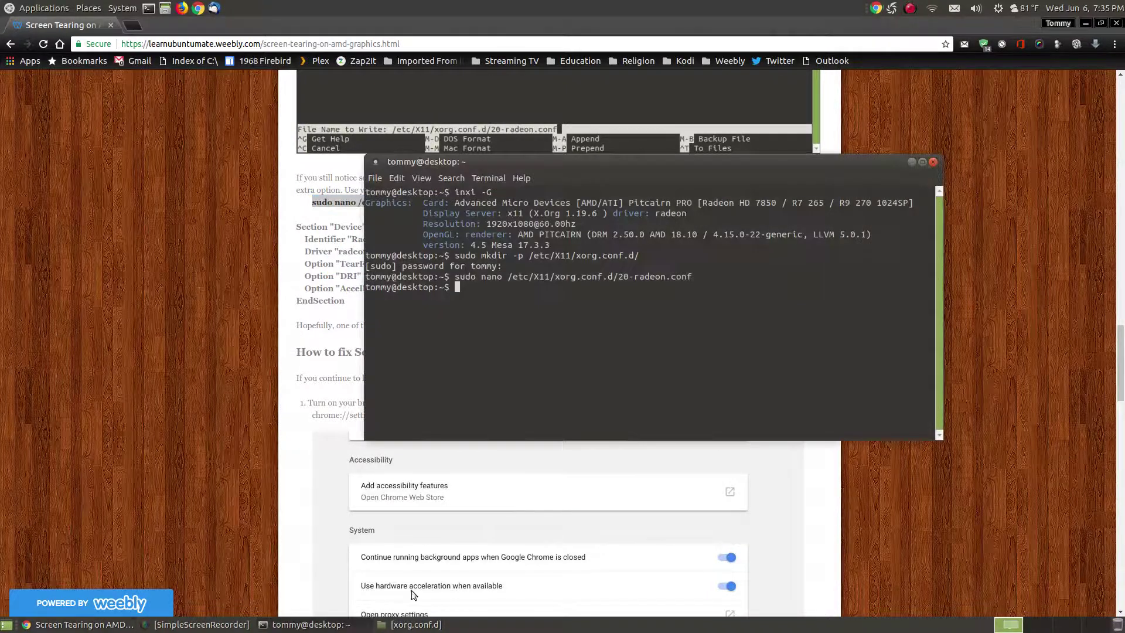
Reopen 20-radeon.conf in nano by running the pasted sudo nano command
{"action": "left_click_drag", "start_coordinate": [590, 170], "coordinate": [757, 212]}
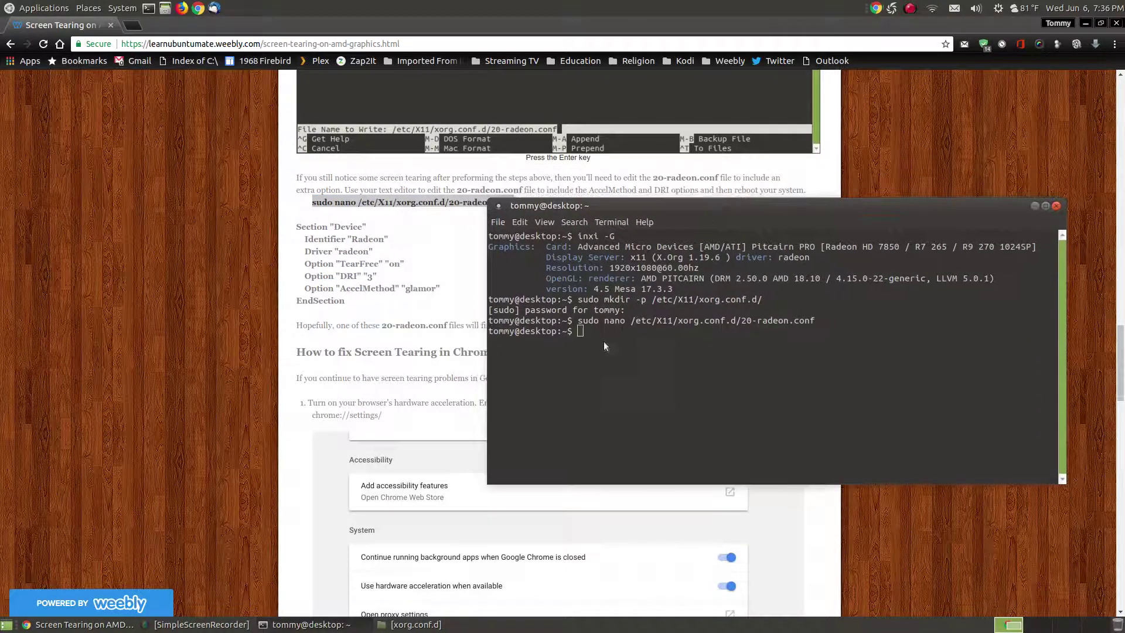
{"action": "right_click", "coordinate": [603, 342]}
{"action": "left_click", "coordinate": [624, 404]}
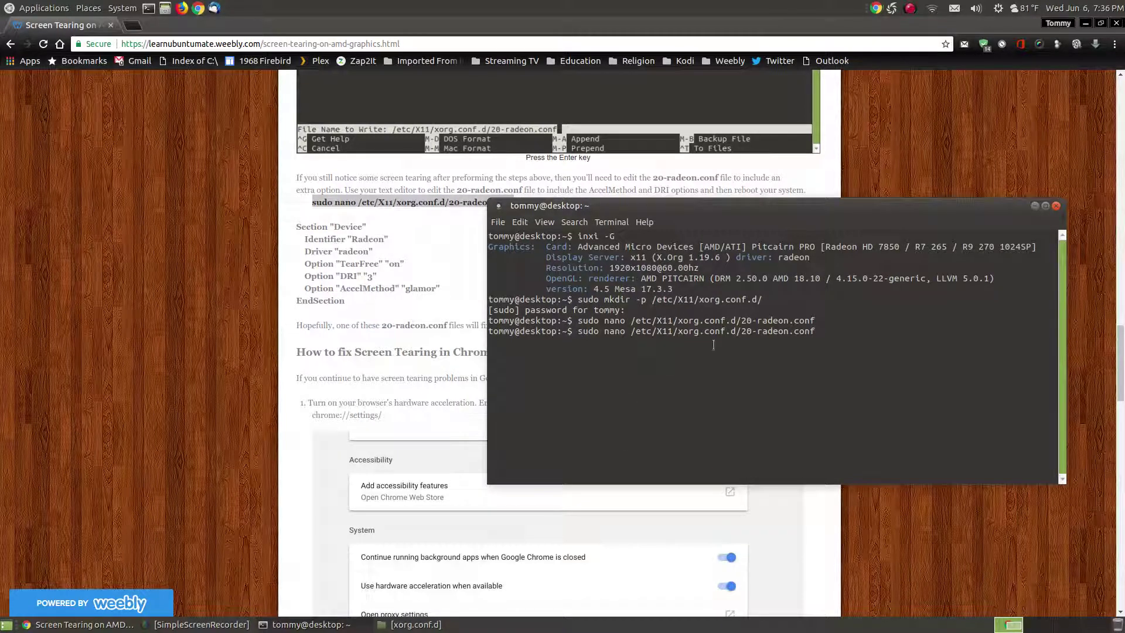
{"action": "key", "text": "Return"}
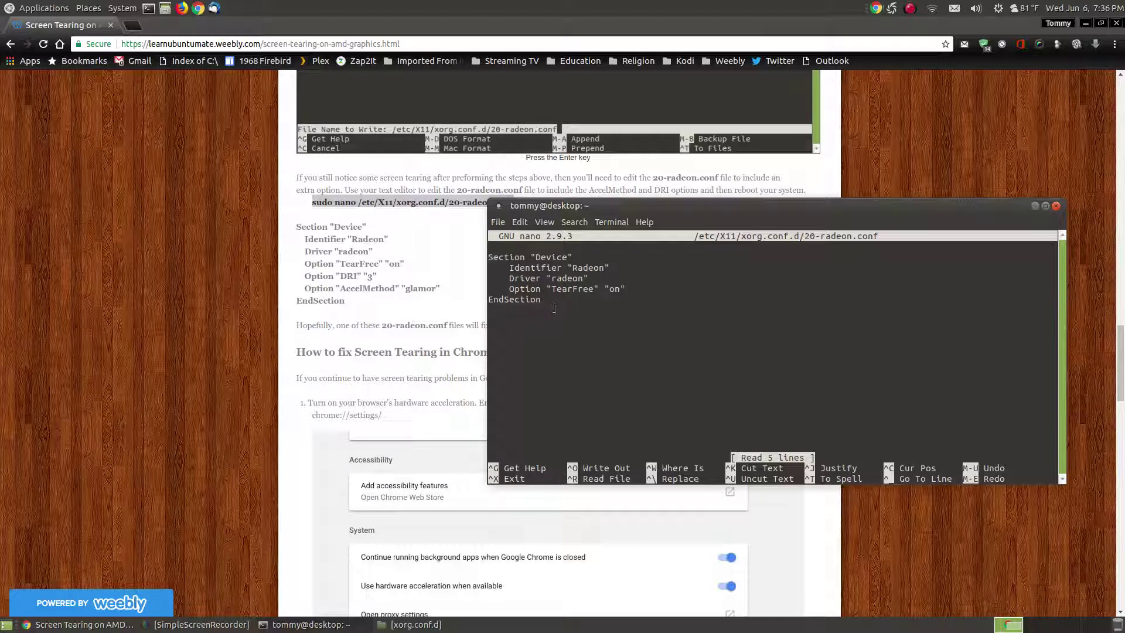
Erase the old Device section lines so the file is empty, then select the tutorial's updated block
{"action": "key", "text": "Delete"}
{"action": "key", "text": "Delete"}
{"action": "key", "text": "Delete"}
{"action": "key", "text": "Delete"}
{"action": "key", "text": "Delete"}
{"action": "key", "text": "Delete"}
{"action": "key", "text": "Delete"}
{"action": "key", "text": "Delete"}
{"action": "key", "text": "Delete"}
{"action": "key", "text": "Delete"}
{"action": "key", "text": "Delete"}
{"action": "key", "text": "Delete"}
{"action": "key", "text": "Delete"}
{"action": "key", "text": "Delete"}
{"action": "key", "text": "Delete"}
{"action": "key", "text": "Delete"}
{"action": "key", "text": "Delete"}
{"action": "key", "text": "Delete"}
{"action": "key", "text": "Delete"}
{"action": "key", "text": "Delete"}
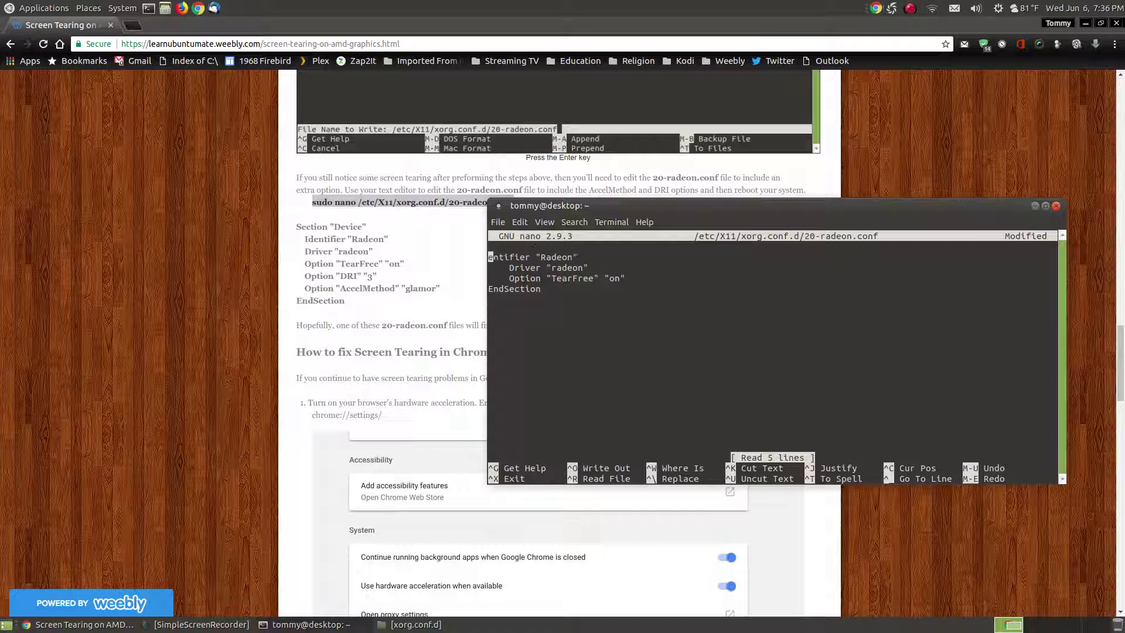
{"action": "key", "text": "Delete"}
{"action": "key", "text": "Delete"}
{"action": "key", "text": "Delete"}
{"action": "key", "text": "Delete"}
{"action": "key", "text": "Delete"}
{"action": "key", "text": "Delete"}
{"action": "key", "text": "Delete"}
{"action": "key", "text": "Delete"}
{"action": "key", "text": "Delete"}
{"action": "key", "text": "Delete"}
{"action": "key", "text": "Delete"}
{"action": "key", "text": "Delete"}
{"action": "key", "text": "Delete"}
{"action": "key", "text": "Delete"}
{"action": "key", "text": "Delete"}
{"action": "key", "text": "Delete"}
{"action": "key", "text": "Delete"}
{"action": "key", "text": "Delete"}
{"action": "key", "text": "Delete"}
{"action": "key", "text": "Delete"}
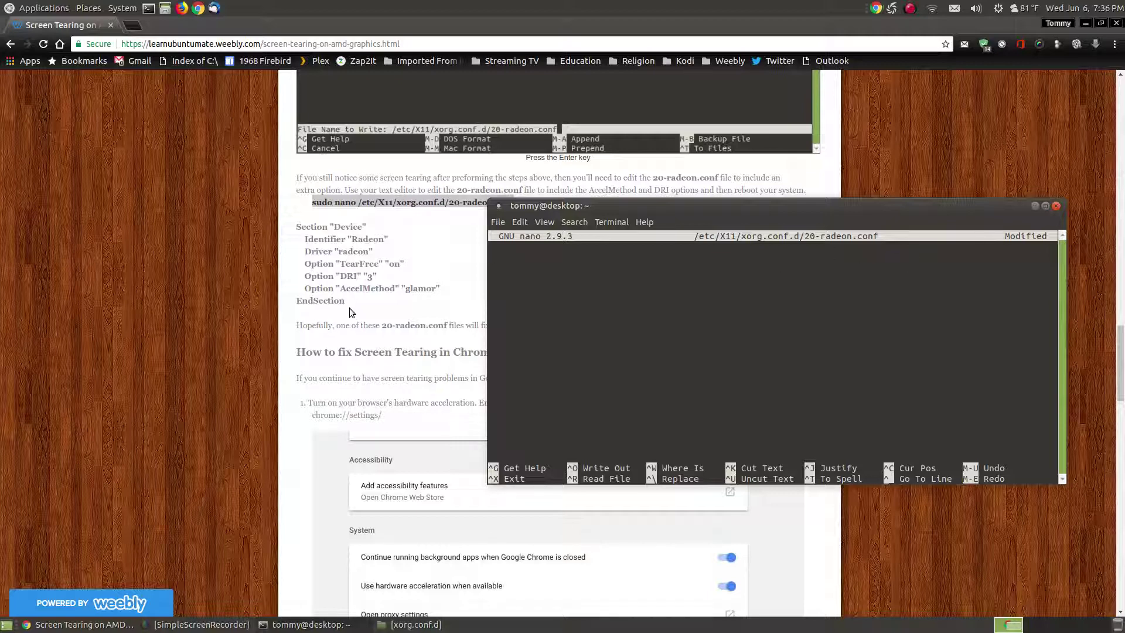
{"action": "left_click_drag", "start_coordinate": [347, 303], "coordinate": [297, 227]}
Paste the updated Device section with DRI "3" and AccelMethod "glamor" into nano
{"action": "right_click", "coordinate": [297, 227]}
{"action": "left_click", "coordinate": [319, 234]}
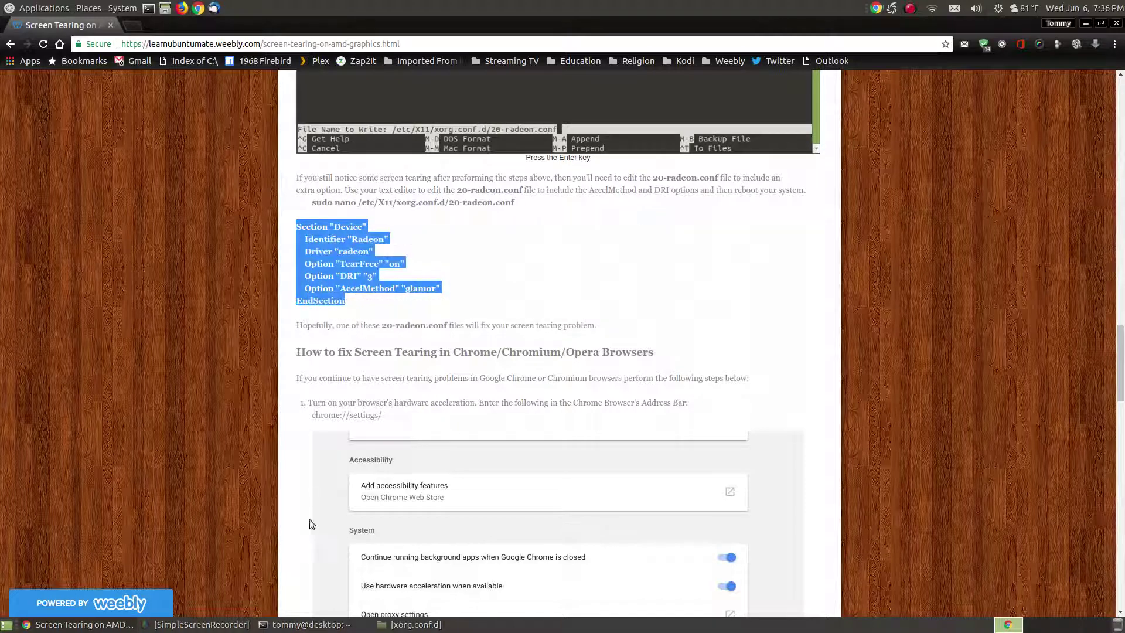
{"action": "left_click", "coordinate": [319, 625]}
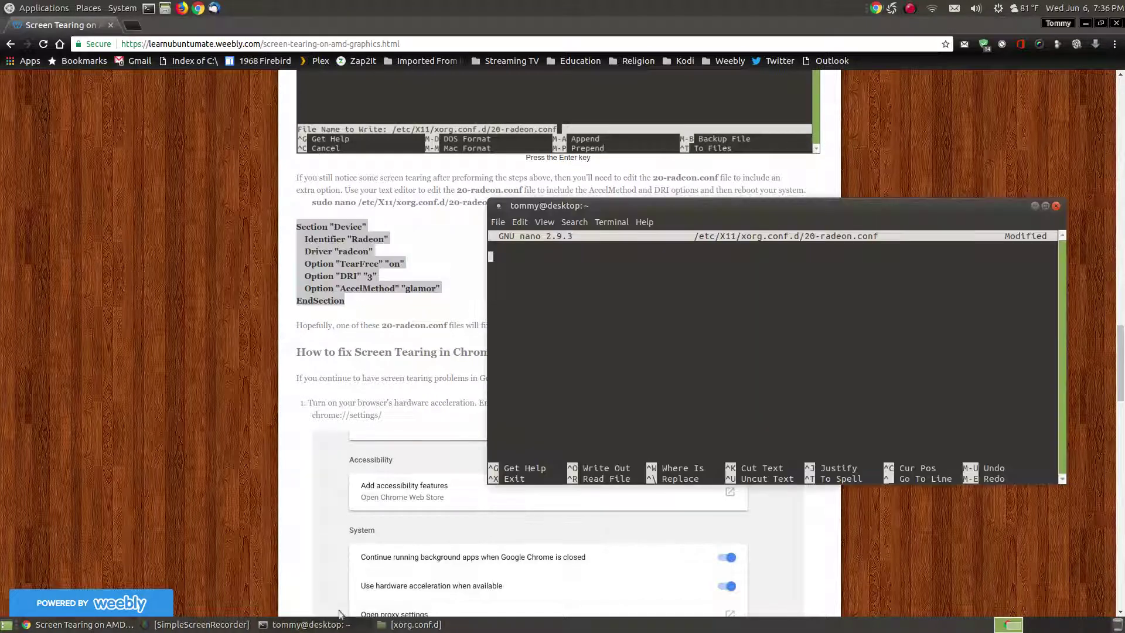
{"action": "right_click", "coordinate": [566, 286]}
{"action": "left_click", "coordinate": [592, 350]}
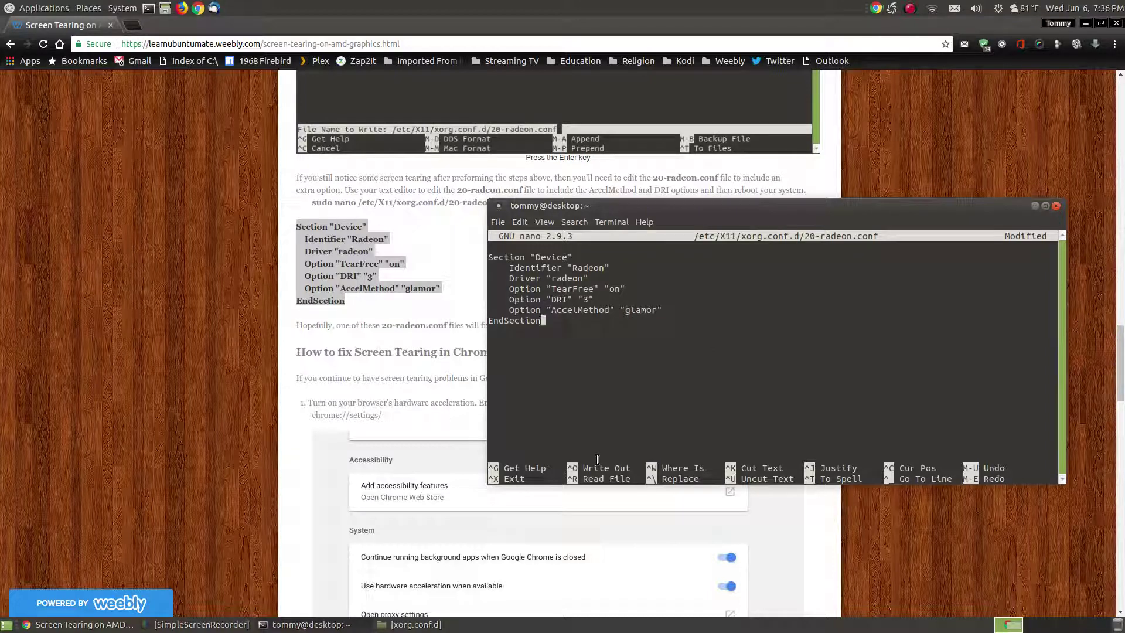
Save 20-radeon.conf, exit nano and minimize the browser
{"action": "key", "text": "ctrl+x"}
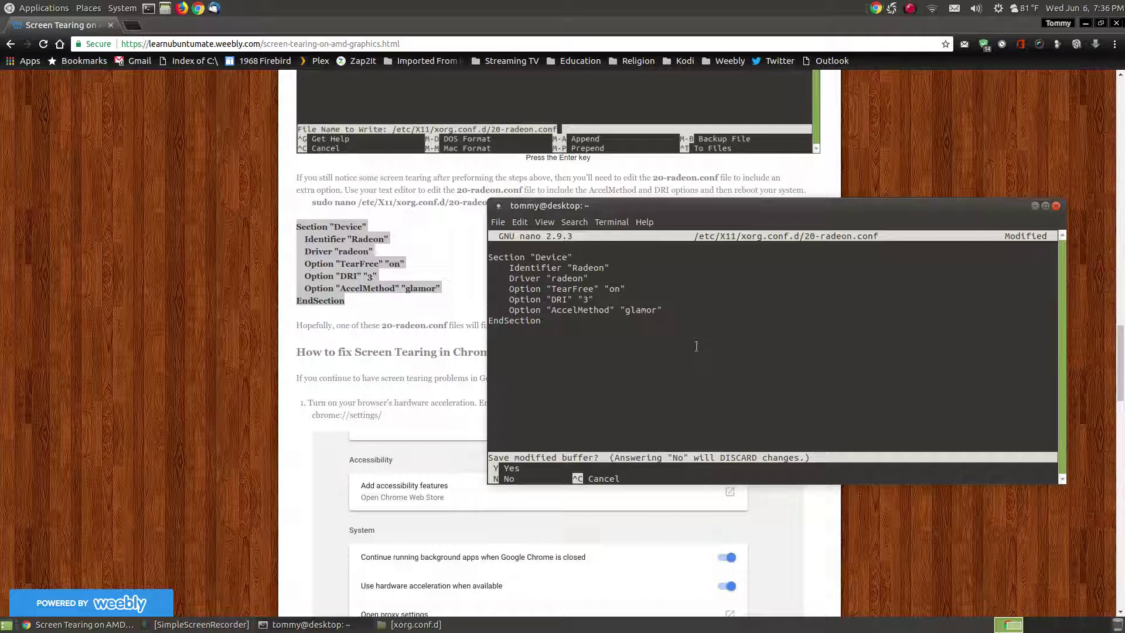
{"action": "key", "text": "y"}
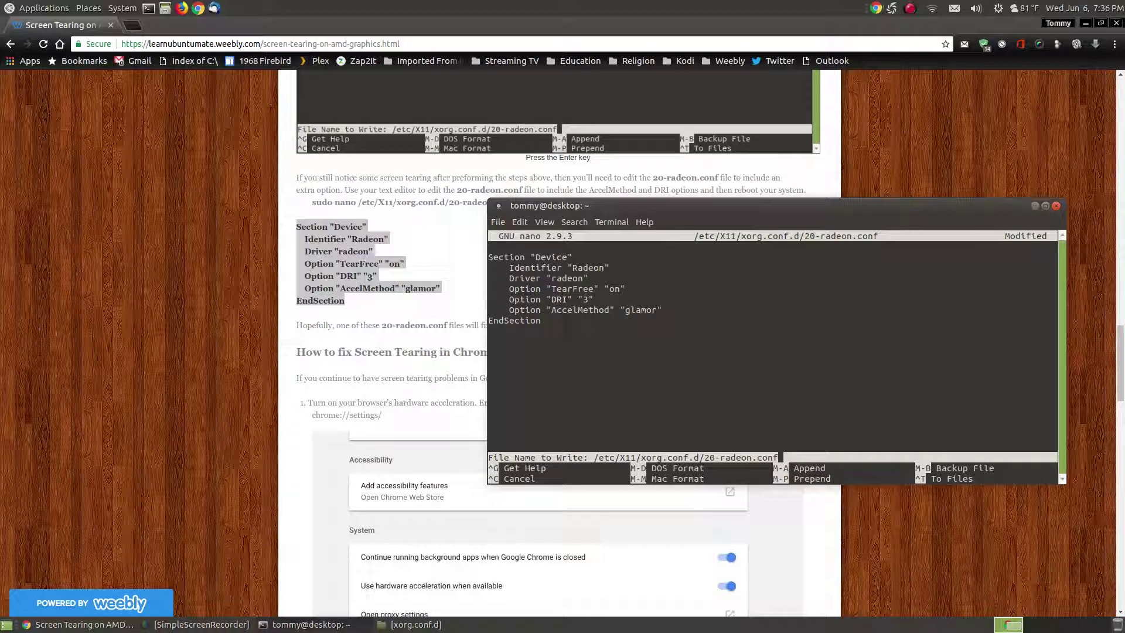
{"action": "key", "text": "Return"}
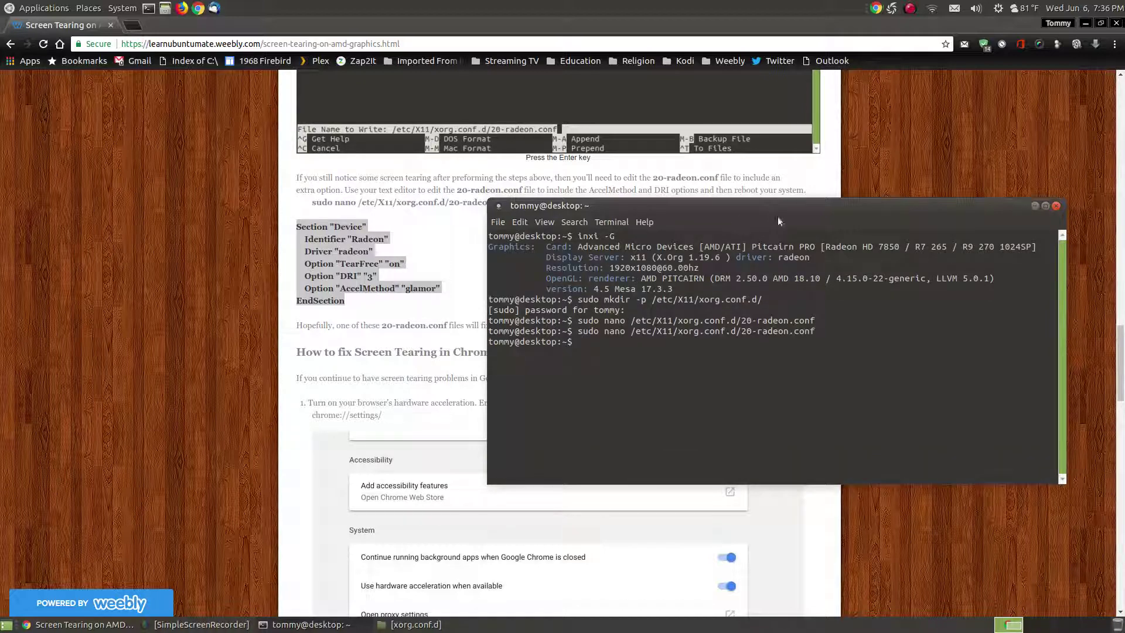
{"action": "left_click", "coordinate": [1084, 23]}
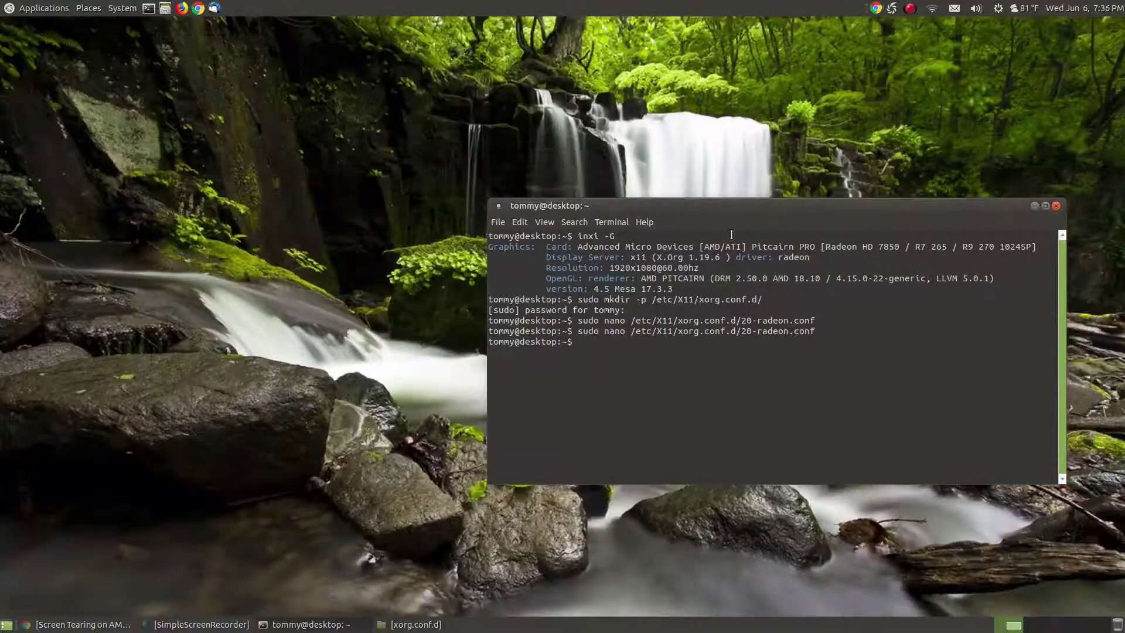
Open 20-radeon.conf from the xorg.conf.d Caja window and check its DRI "3" and AccelMethod "glamor" lines
{"action": "left_click_drag", "start_coordinate": [746, 209], "coordinate": [507, 127]}
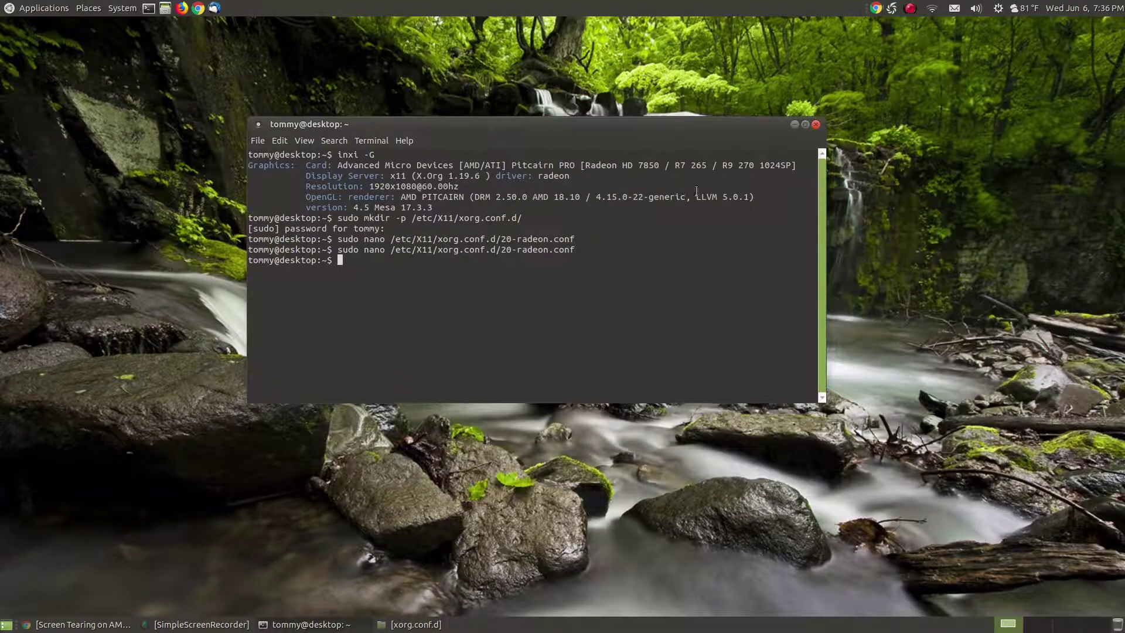
{"action": "left_click", "coordinate": [794, 124]}
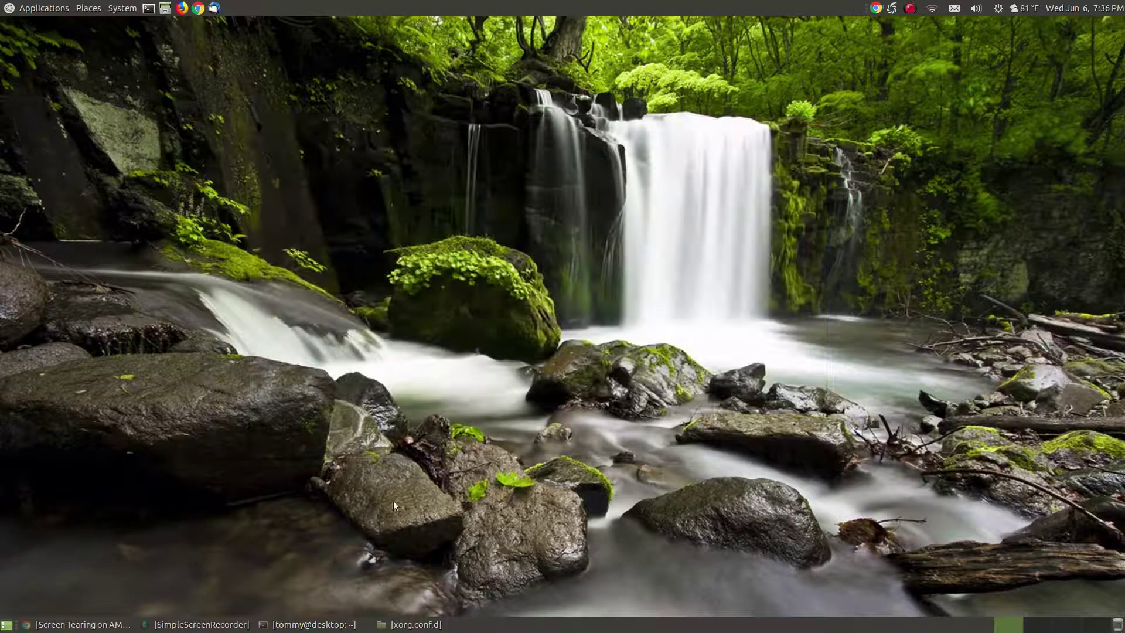
{"action": "left_click", "coordinate": [413, 624]}
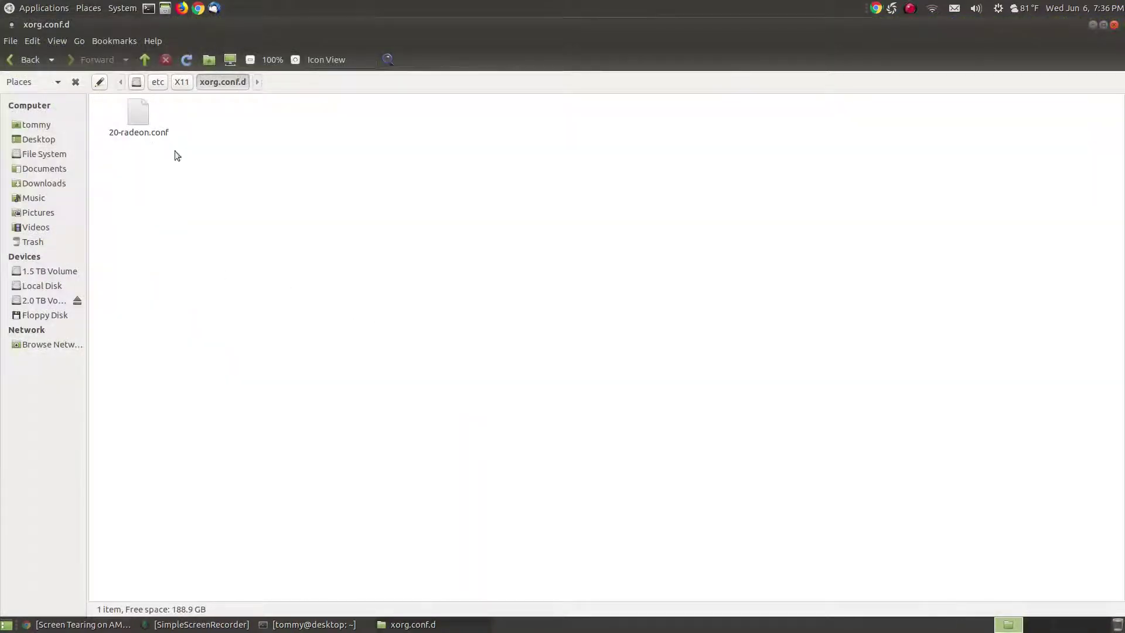
{"action": "double_click", "coordinate": [137, 113]}
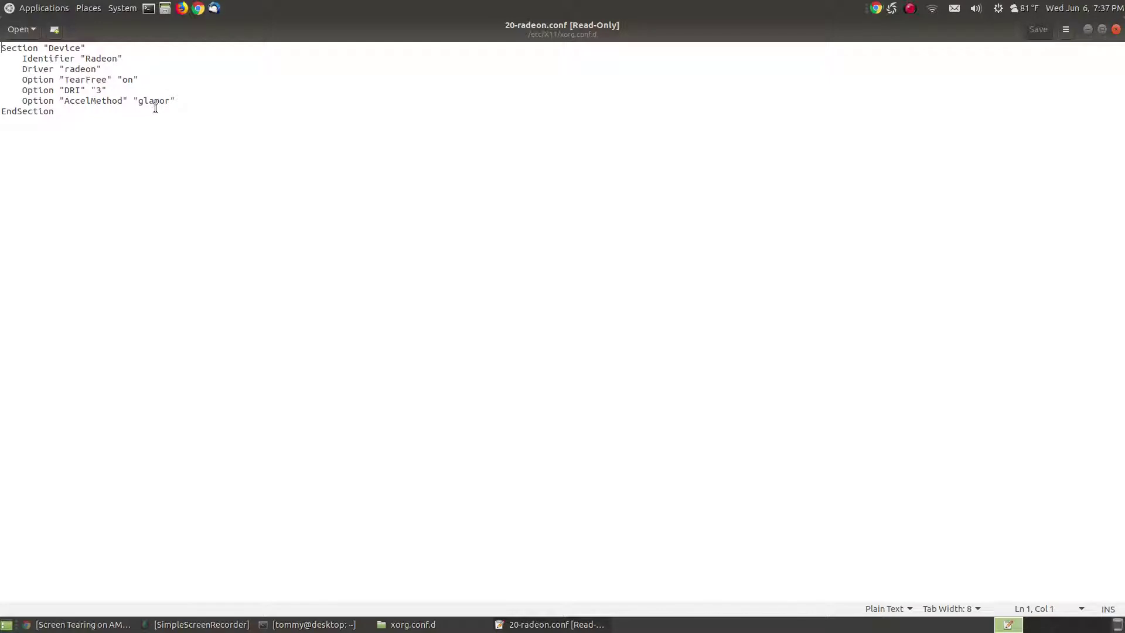
{"action": "left_click_drag", "start_coordinate": [176, 101], "coordinate": [5, 92]}
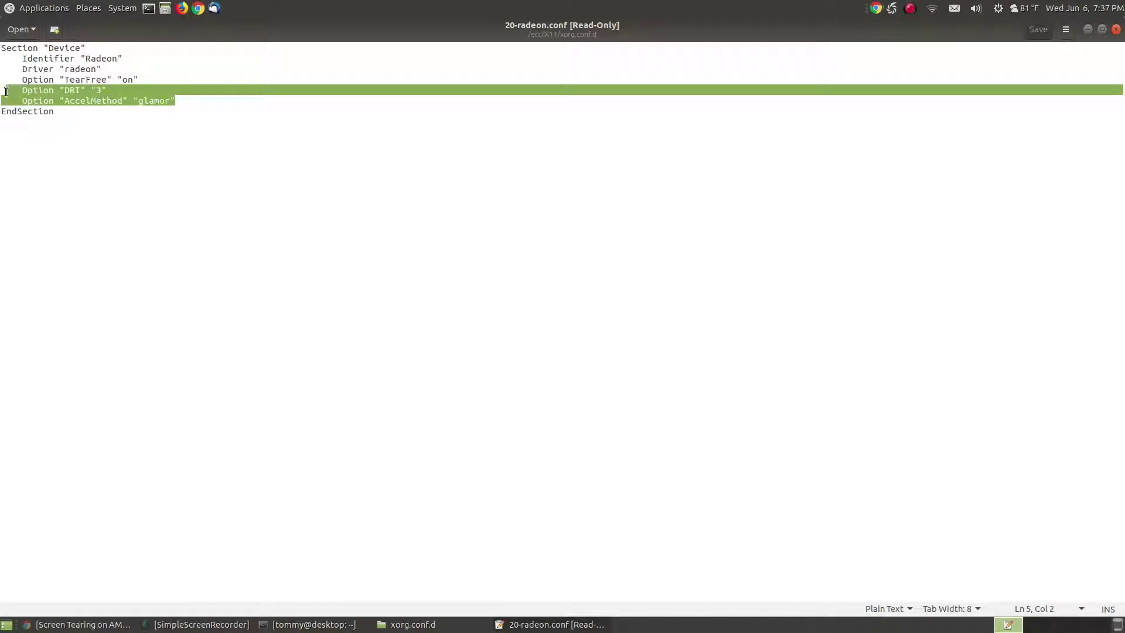
{"action": "left_click", "coordinate": [157, 177]}
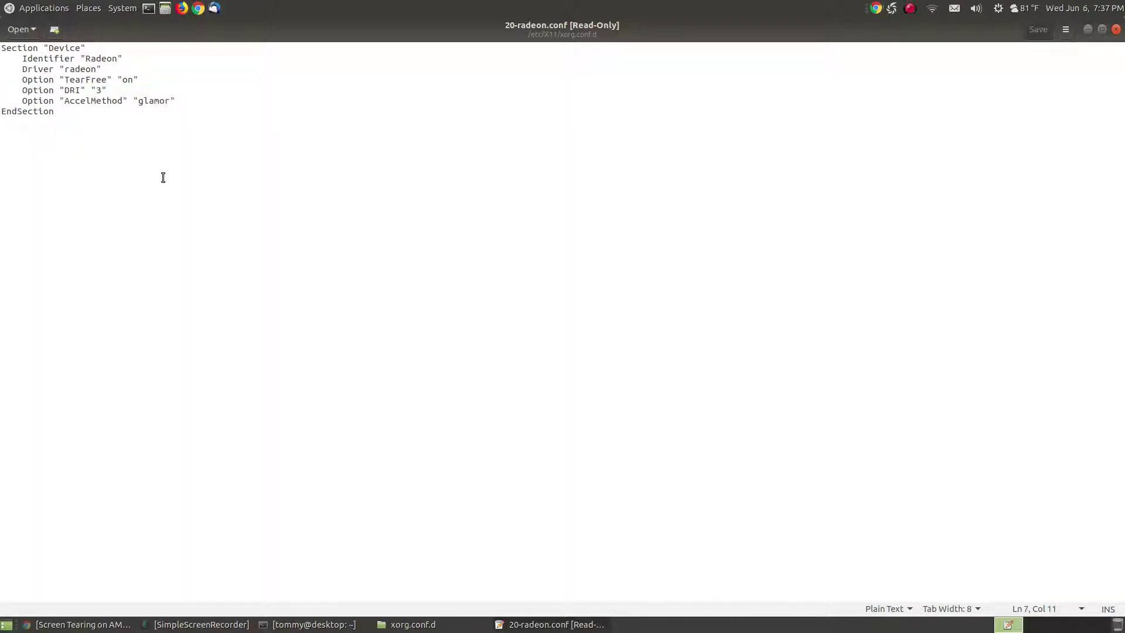